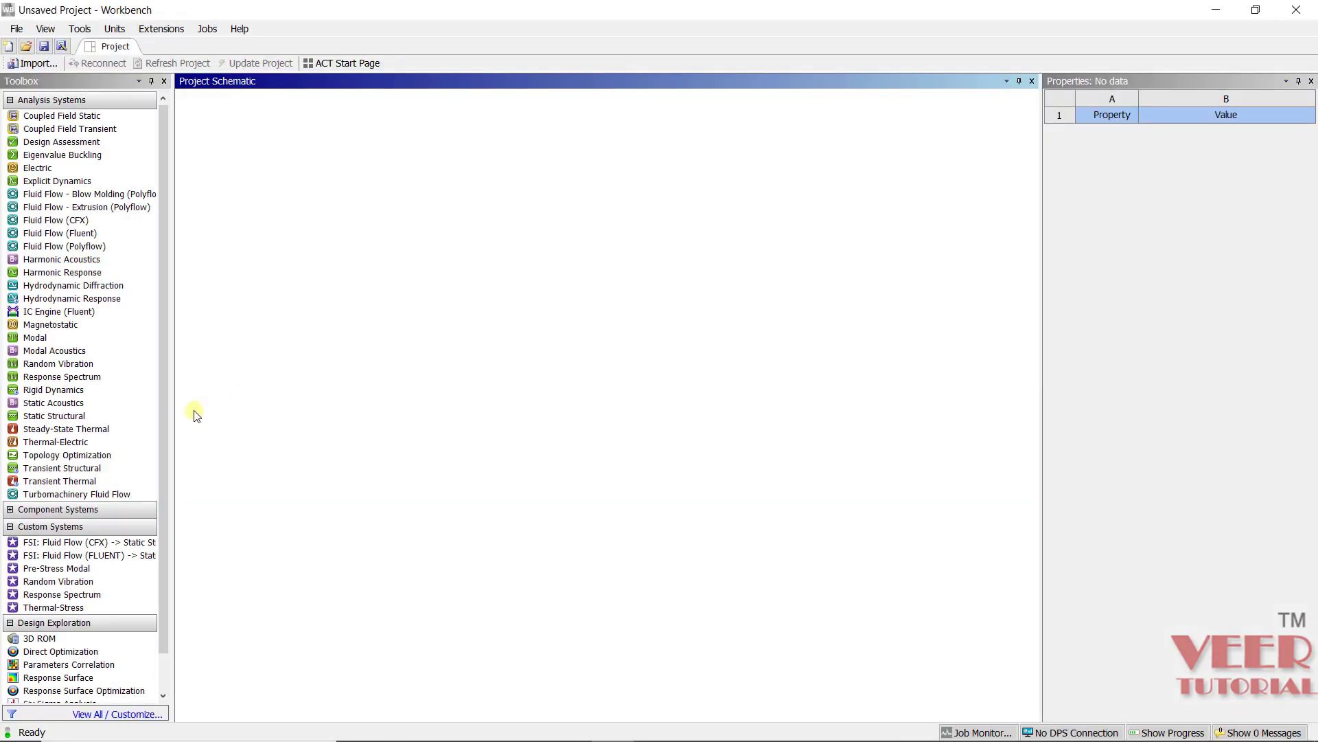
Add a Static Structural system and set its Geometry analysis type to 2D.
left_click_drag(81, 417, 254, 172)
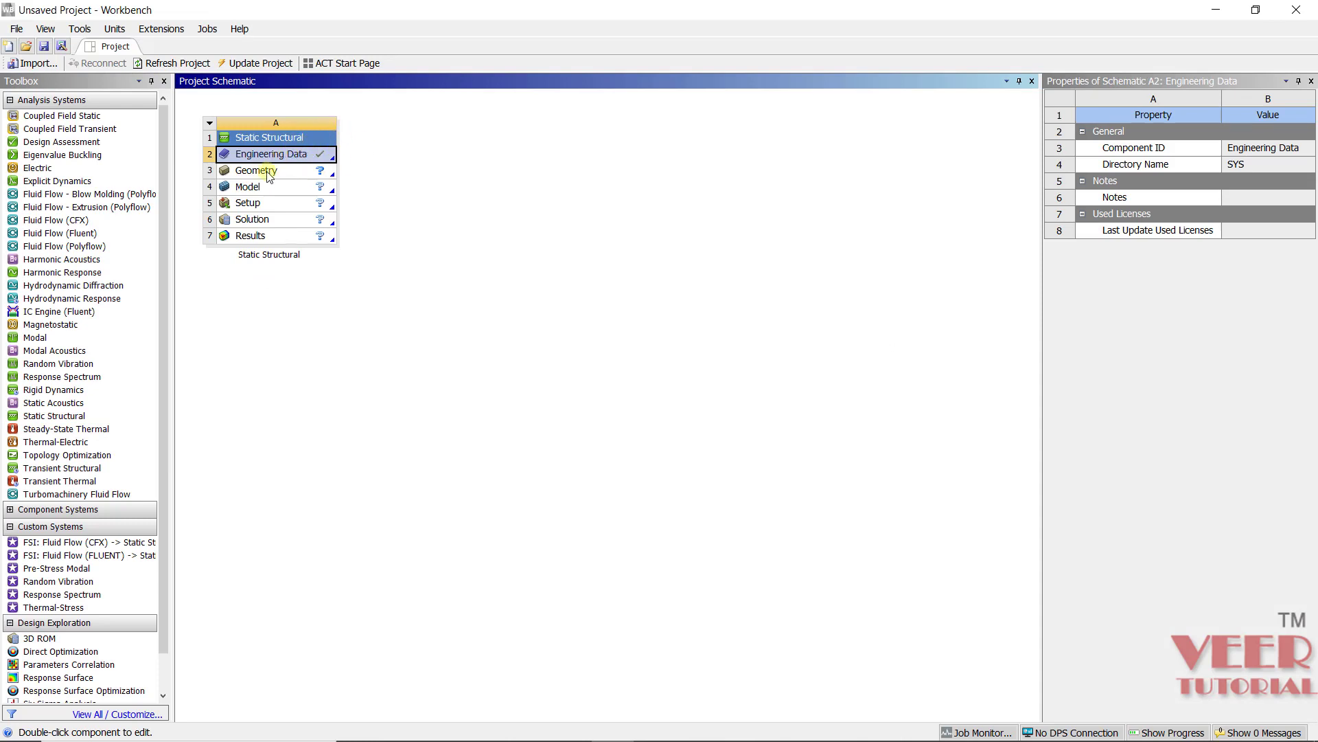
left_click(267, 176)
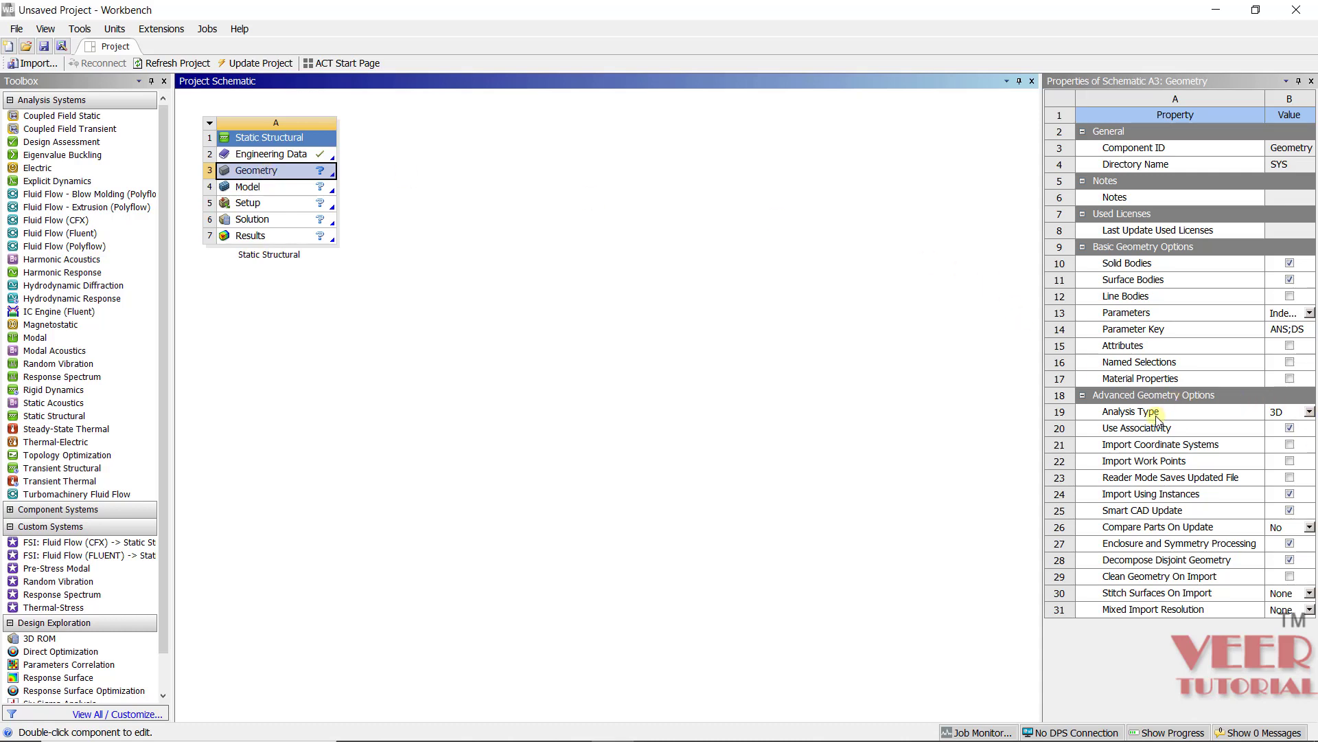
left_click(1309, 413)
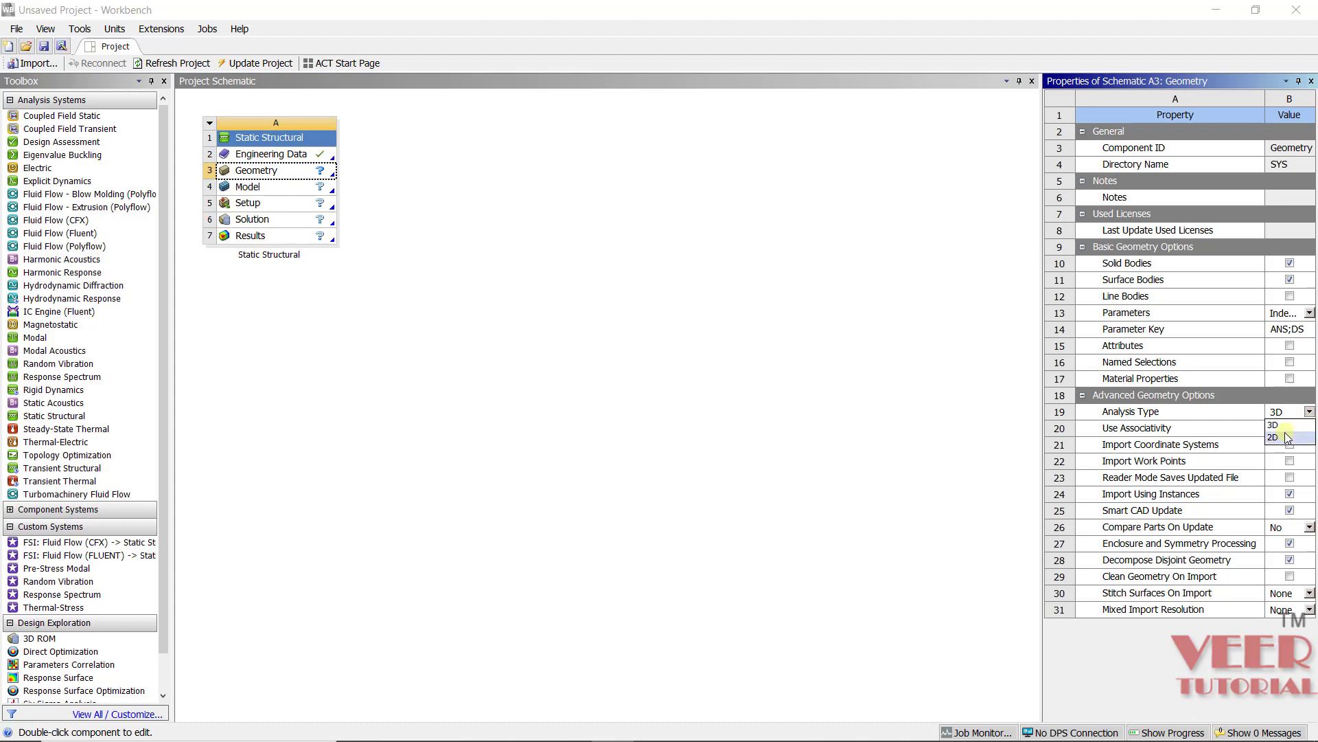
left_click(1287, 438)
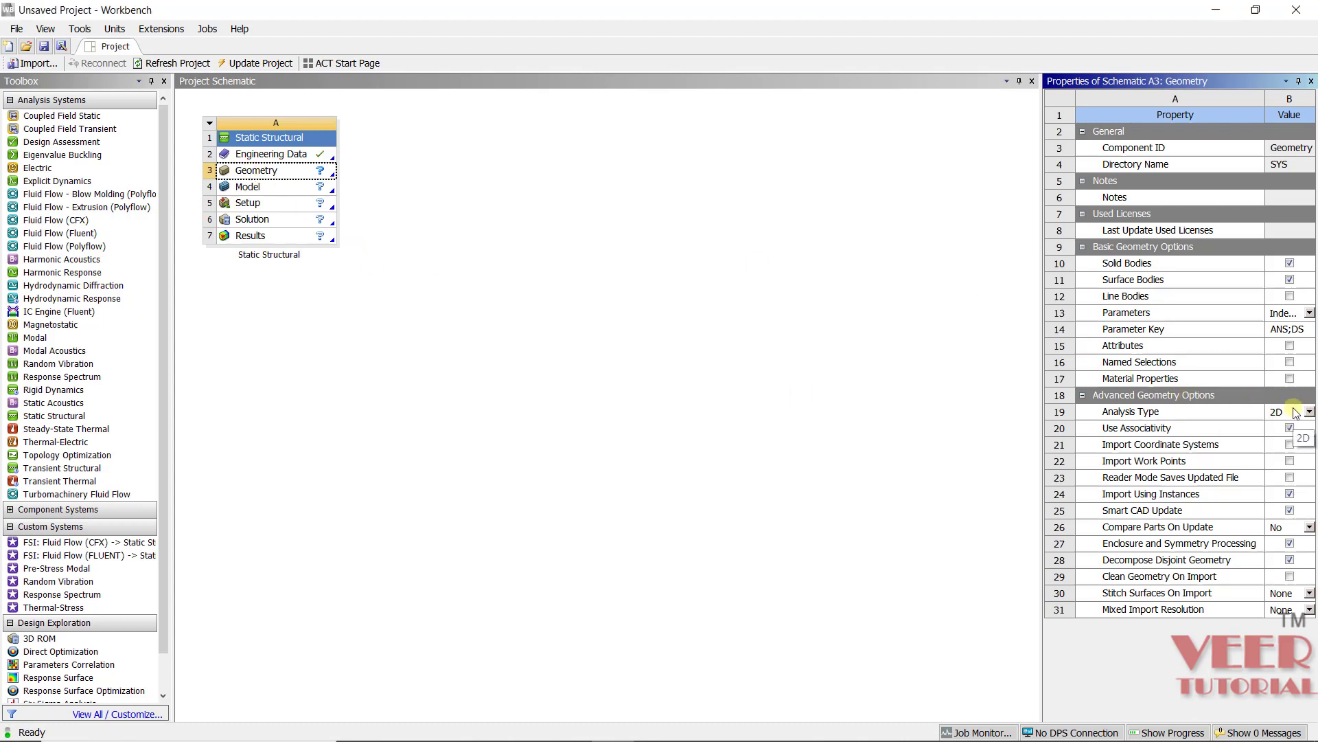
Launch a new DesignModeler geometry from the Geometry cell, then return to the presentation slides.
right_click(245, 176)
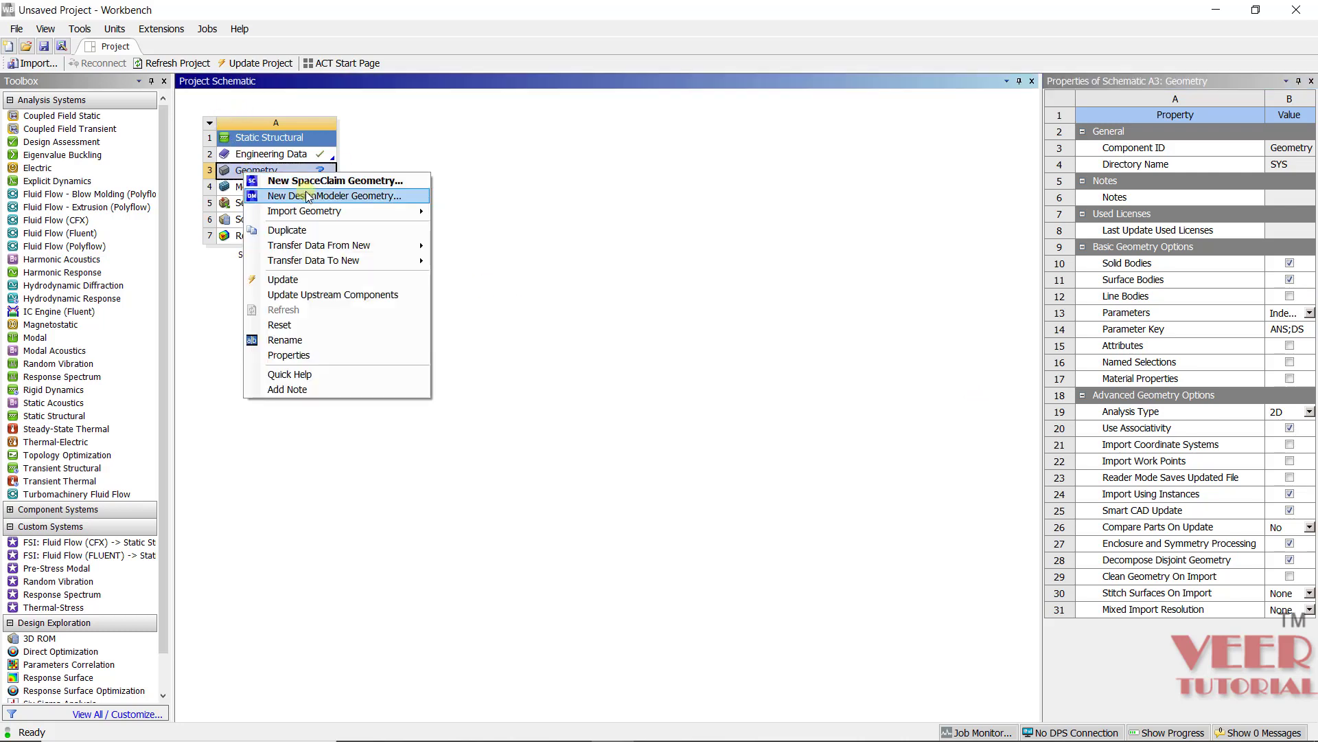
left_click(307, 197)
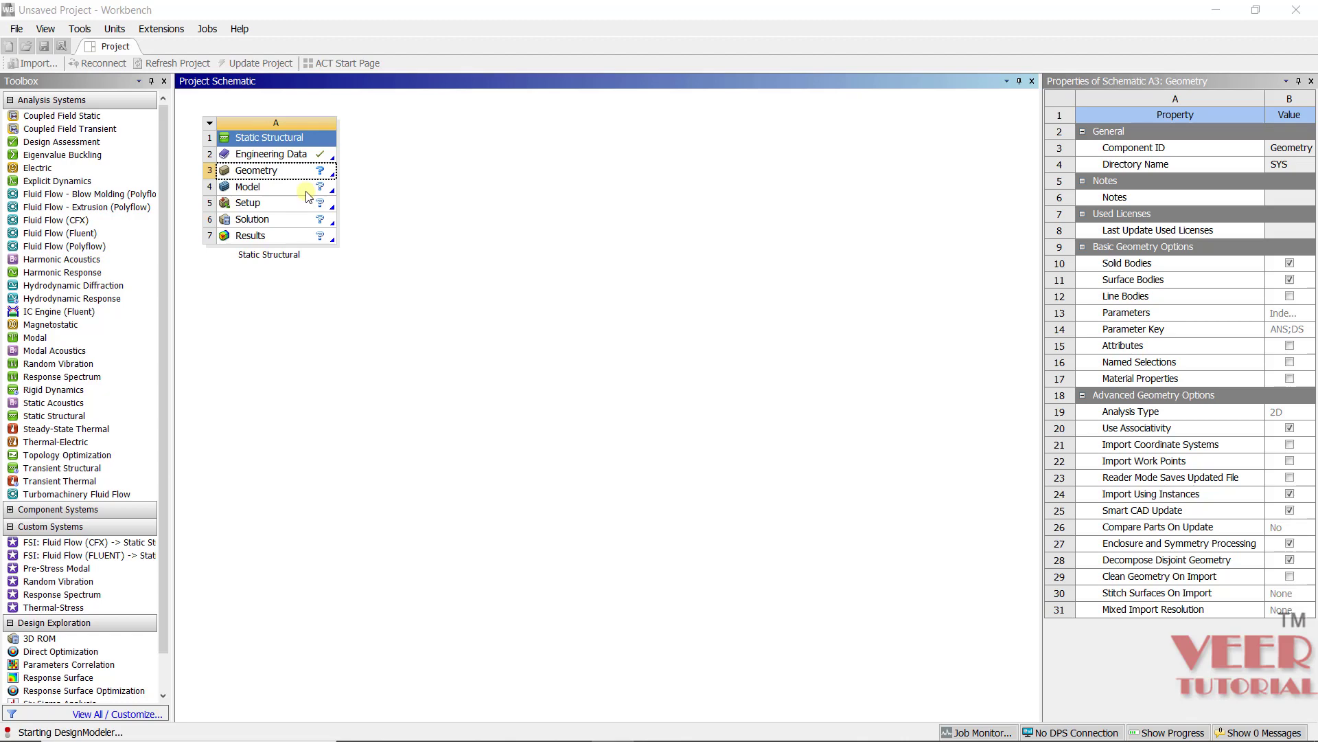
key("alt+Tab")
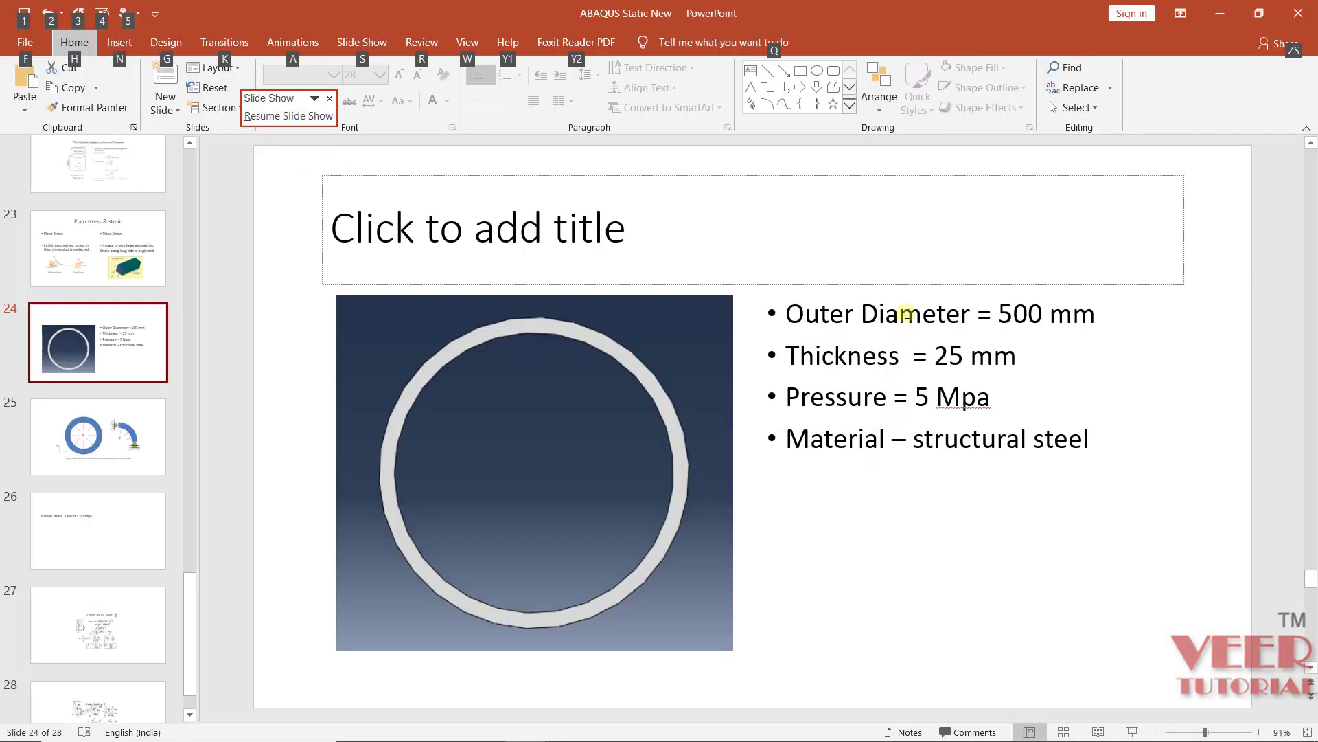
Highlight the 500 mm outer diameter and 25 mm thickness on slide 24.
left_click_drag(979, 314, 1073, 317)
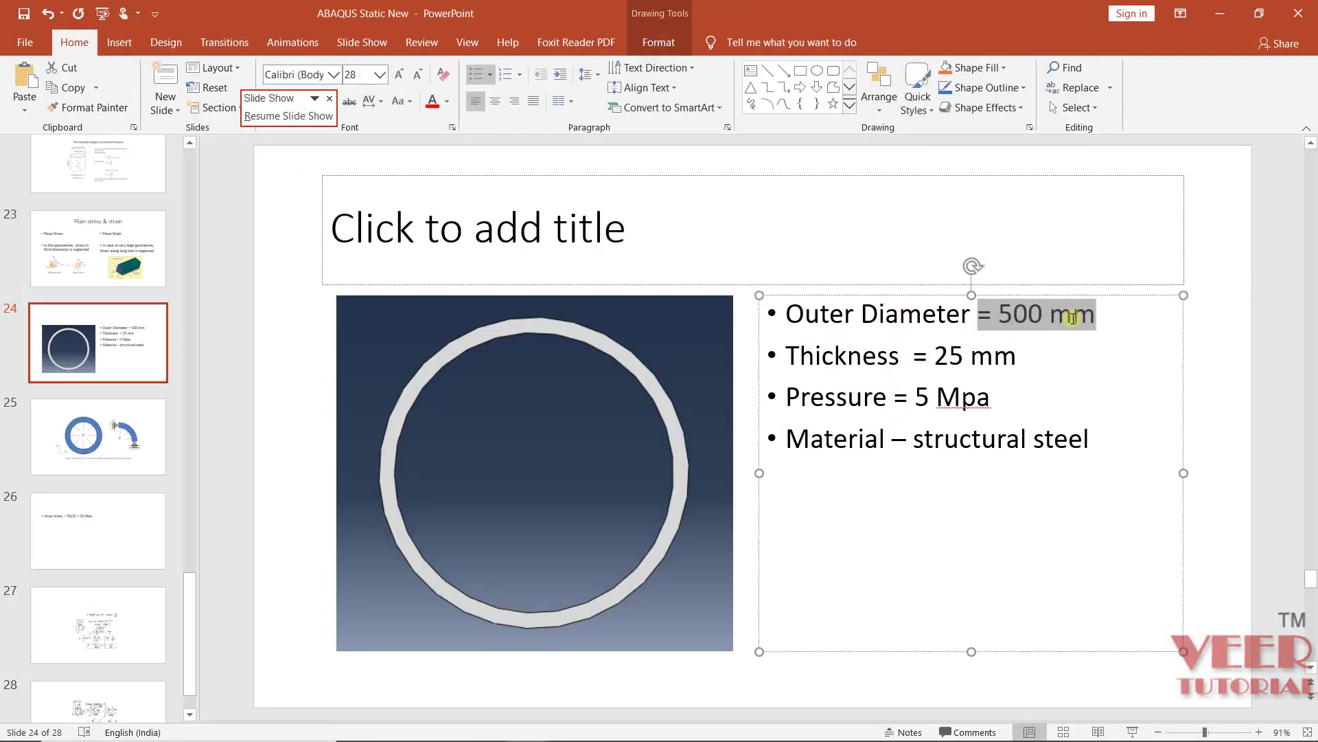
left_click(1025, 357)
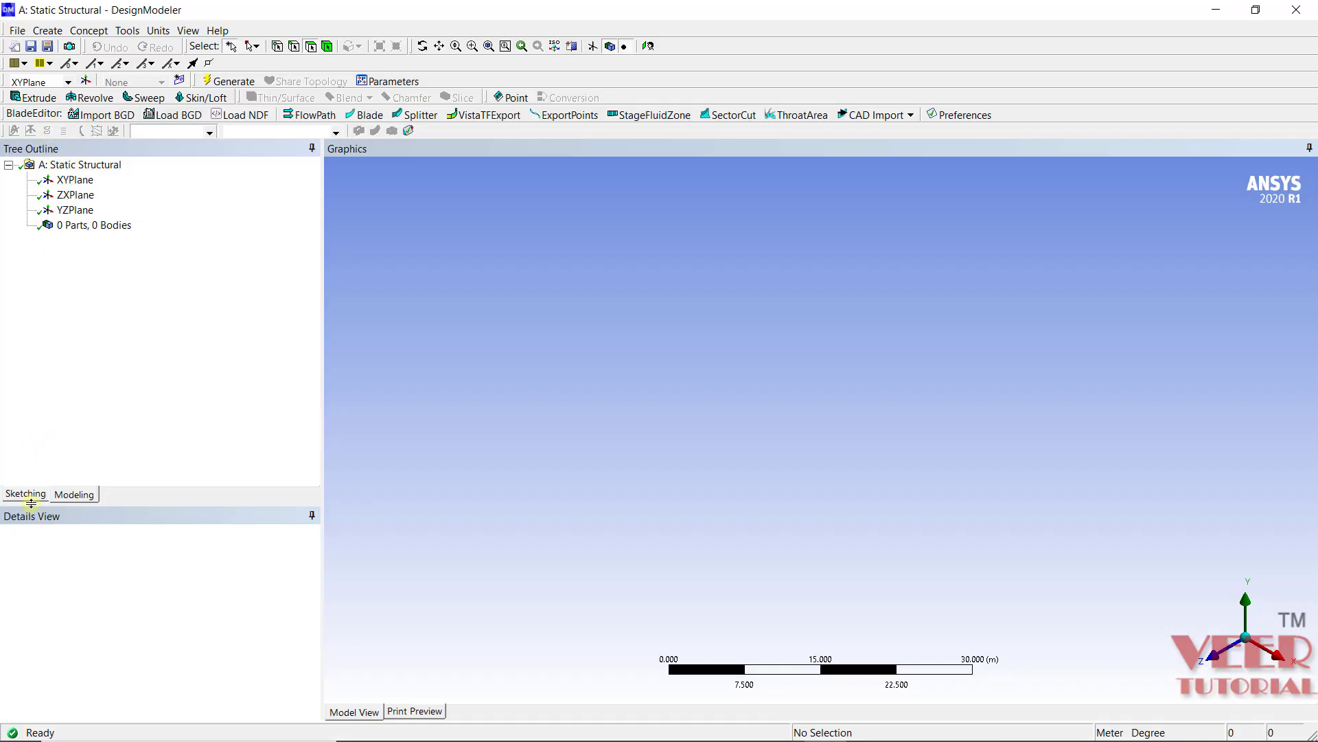
Turn on the sketch grid display in 2D and grid snapping.
left_click(29, 496)
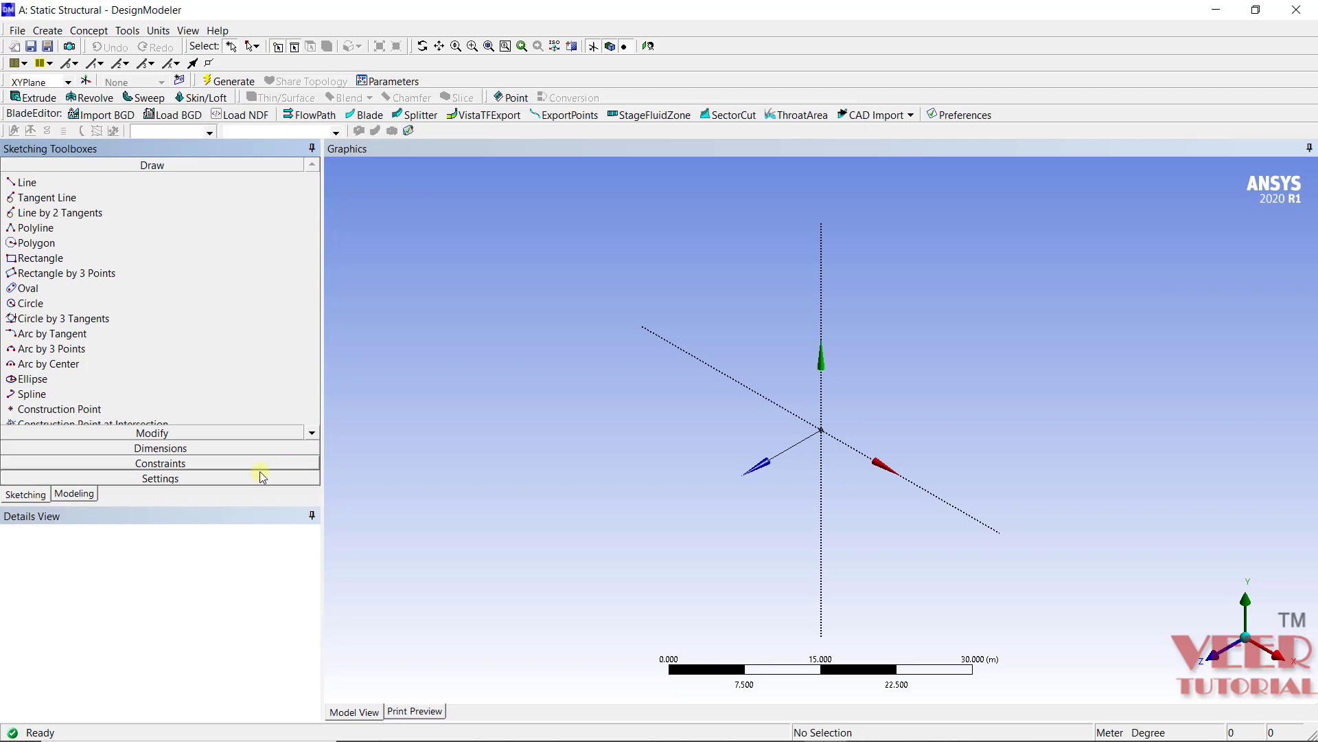
left_click(155, 478)
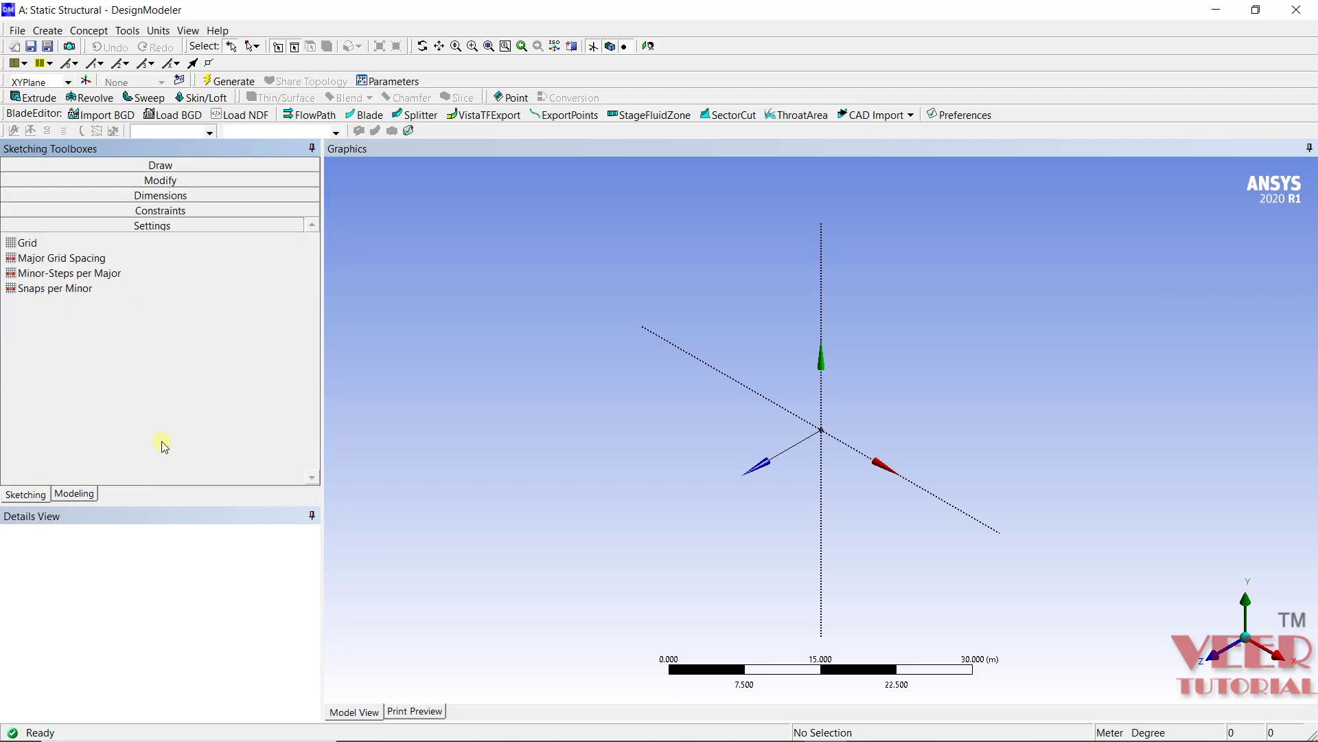
left_click(49, 247)
left_click(271, 242)
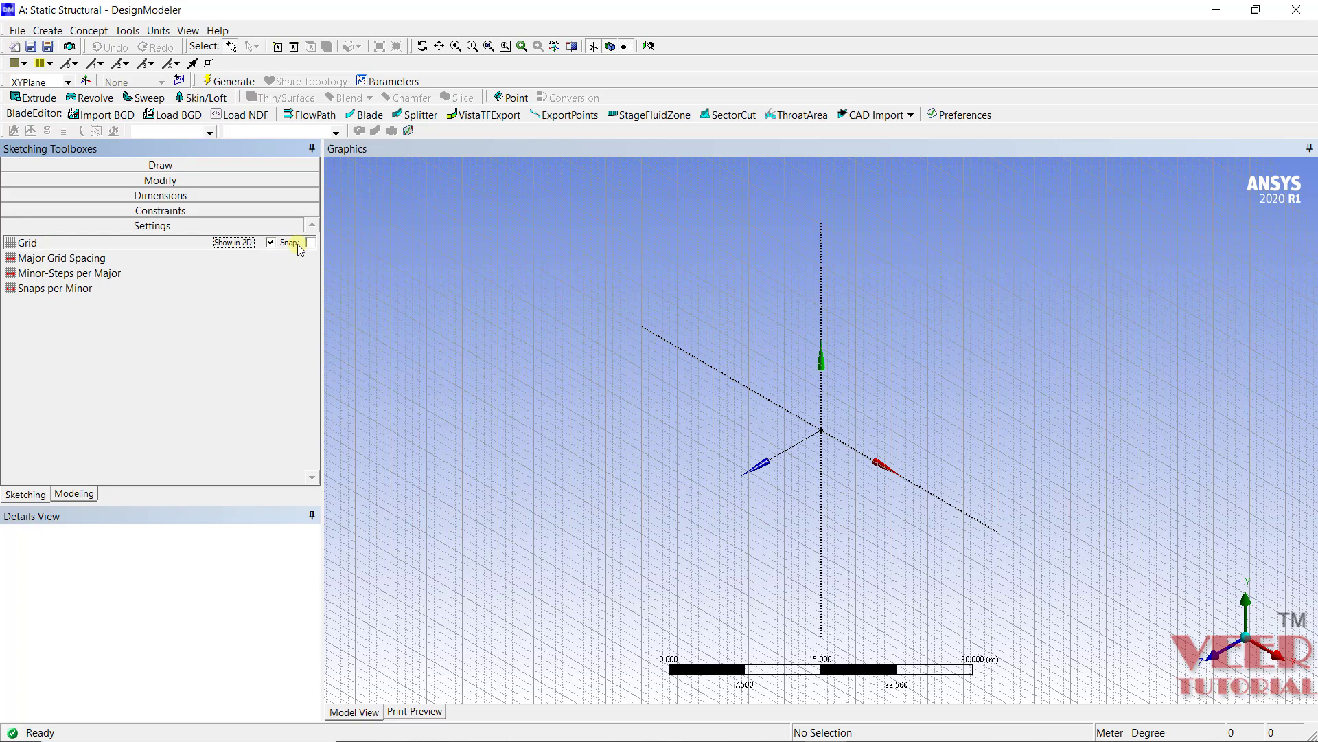
left_click(311, 243)
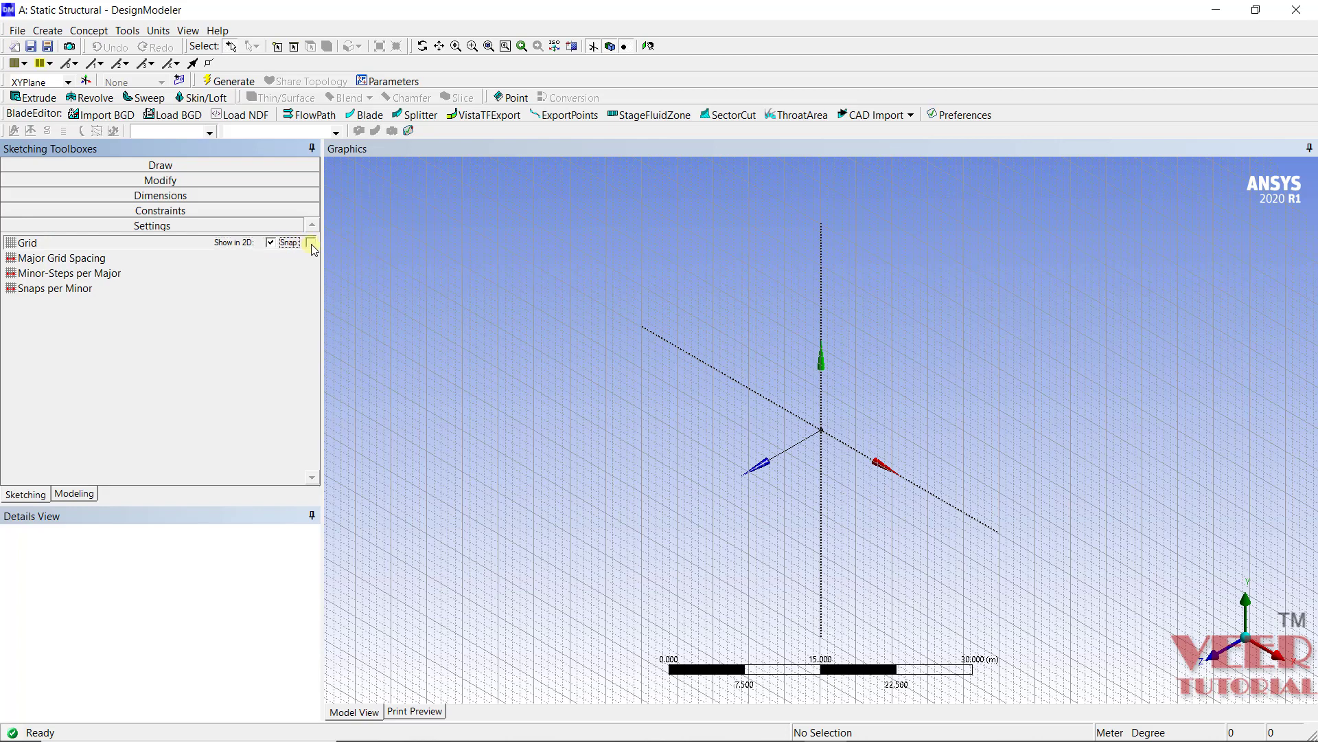
Switch the units to millimetres and set the major grid spacing to 25 mm.
left_click(32, 259)
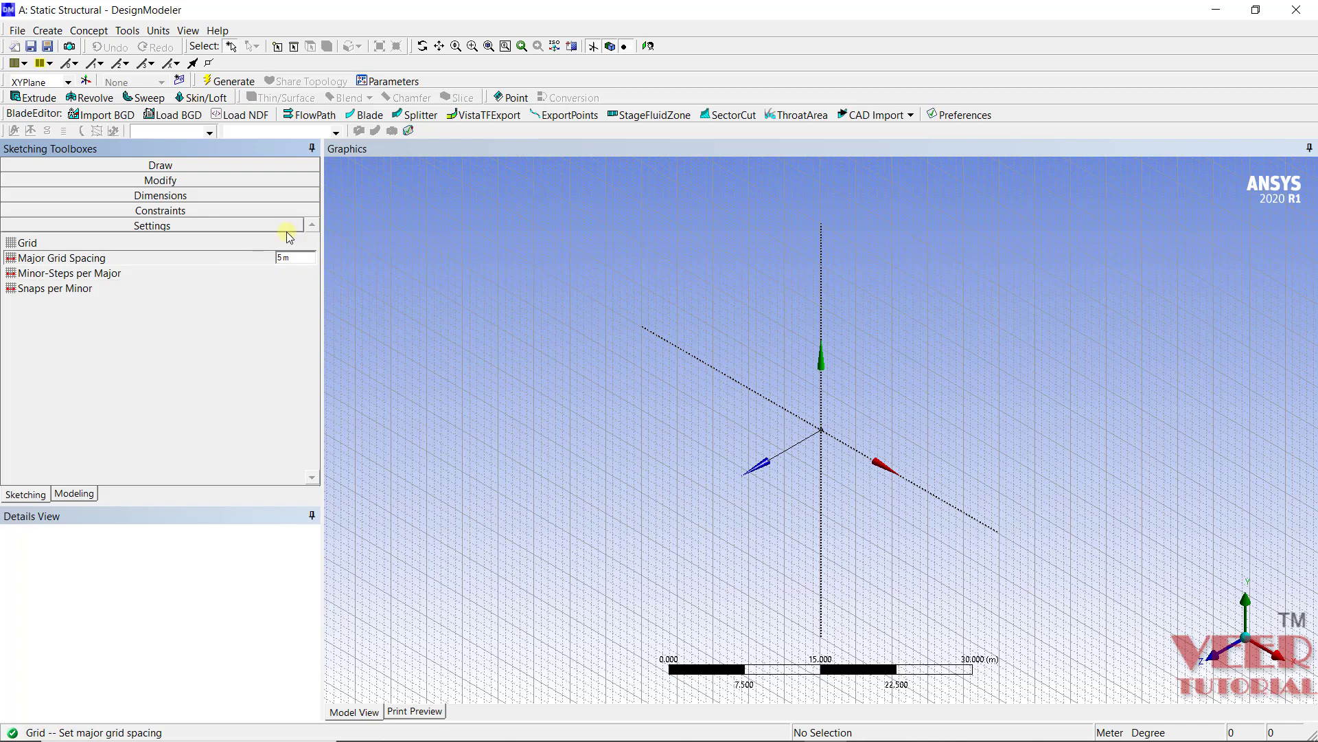
left_click(154, 32)
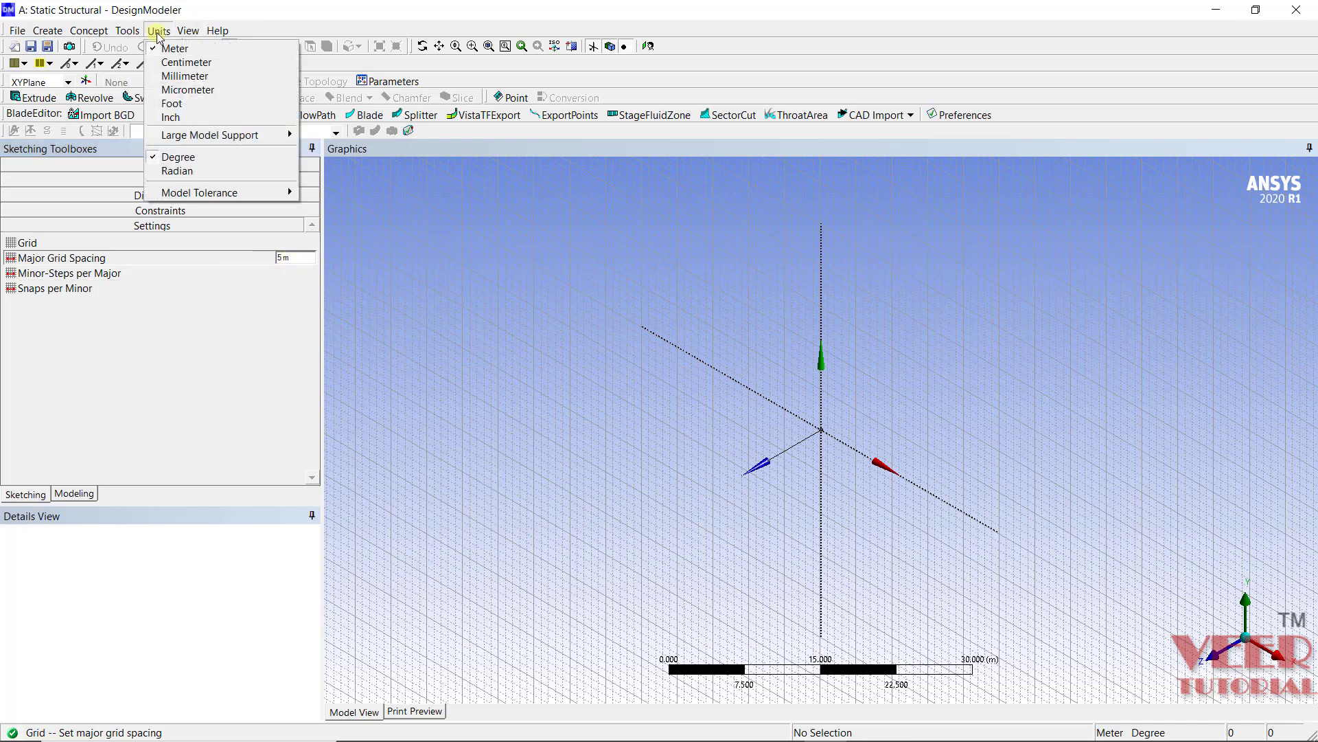
left_click(177, 76)
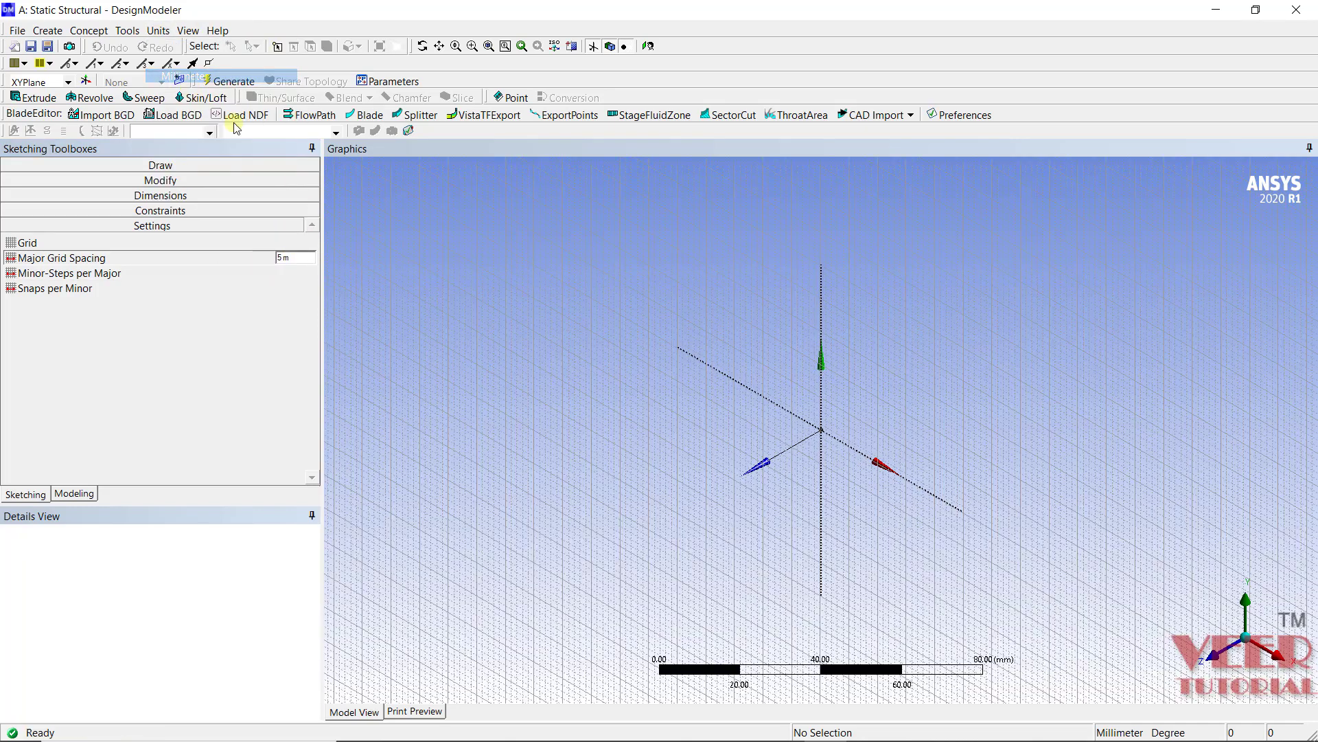
left_click(285, 259)
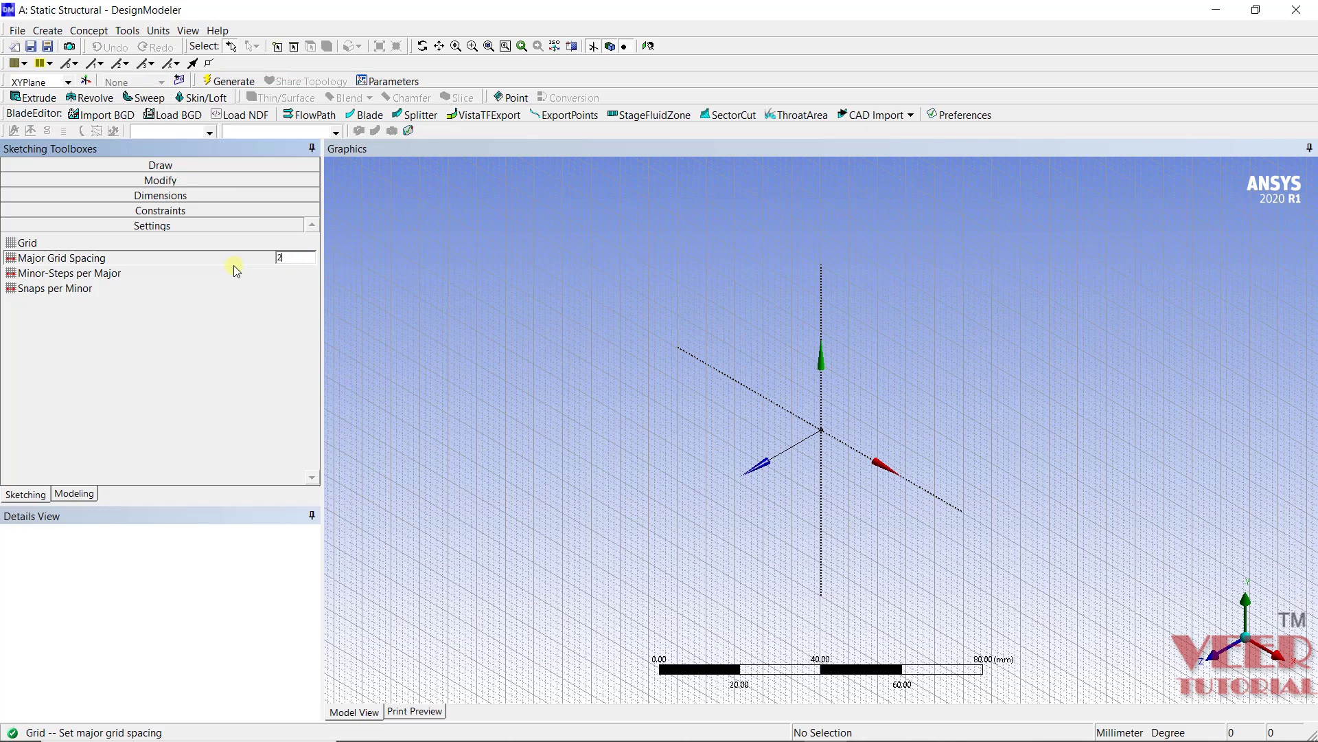
type("25")
key("Return")
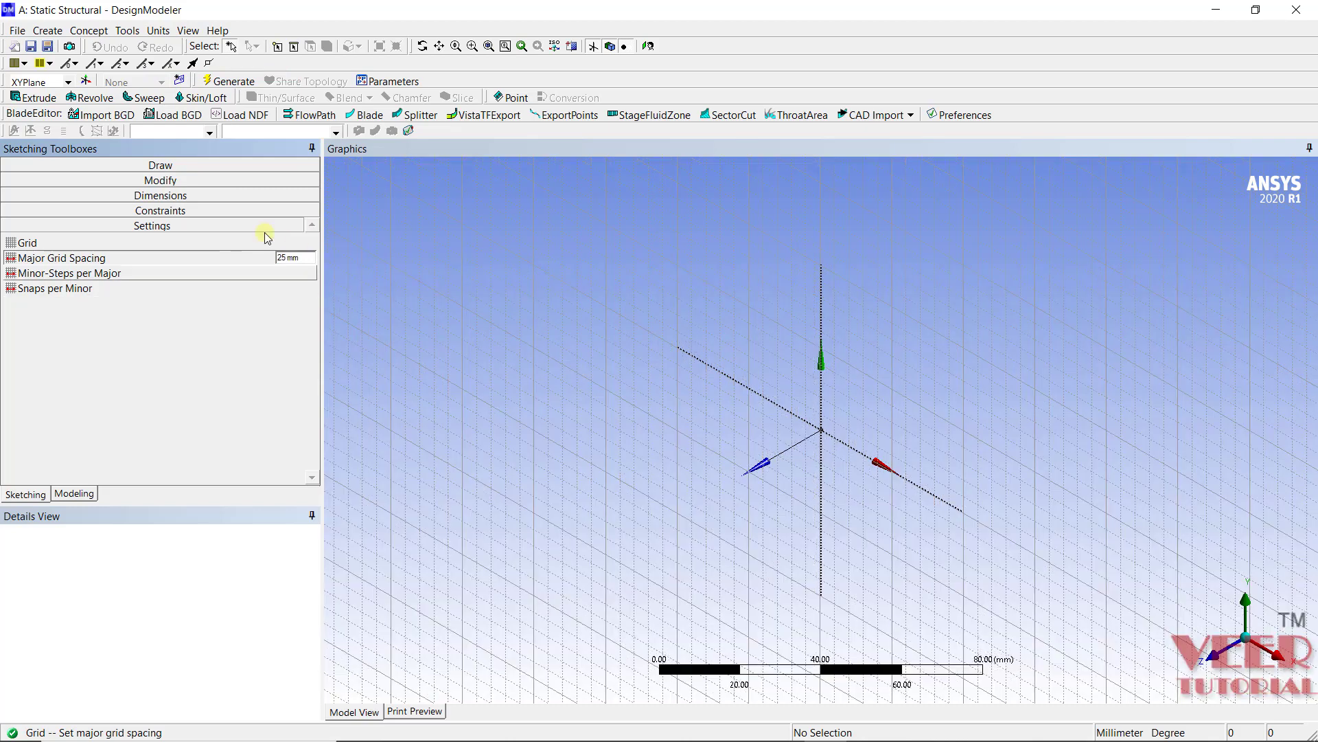
On the XYPlane, draw an outer circle and a smaller inner circle, both centred at the origin.
left_click(165, 164)
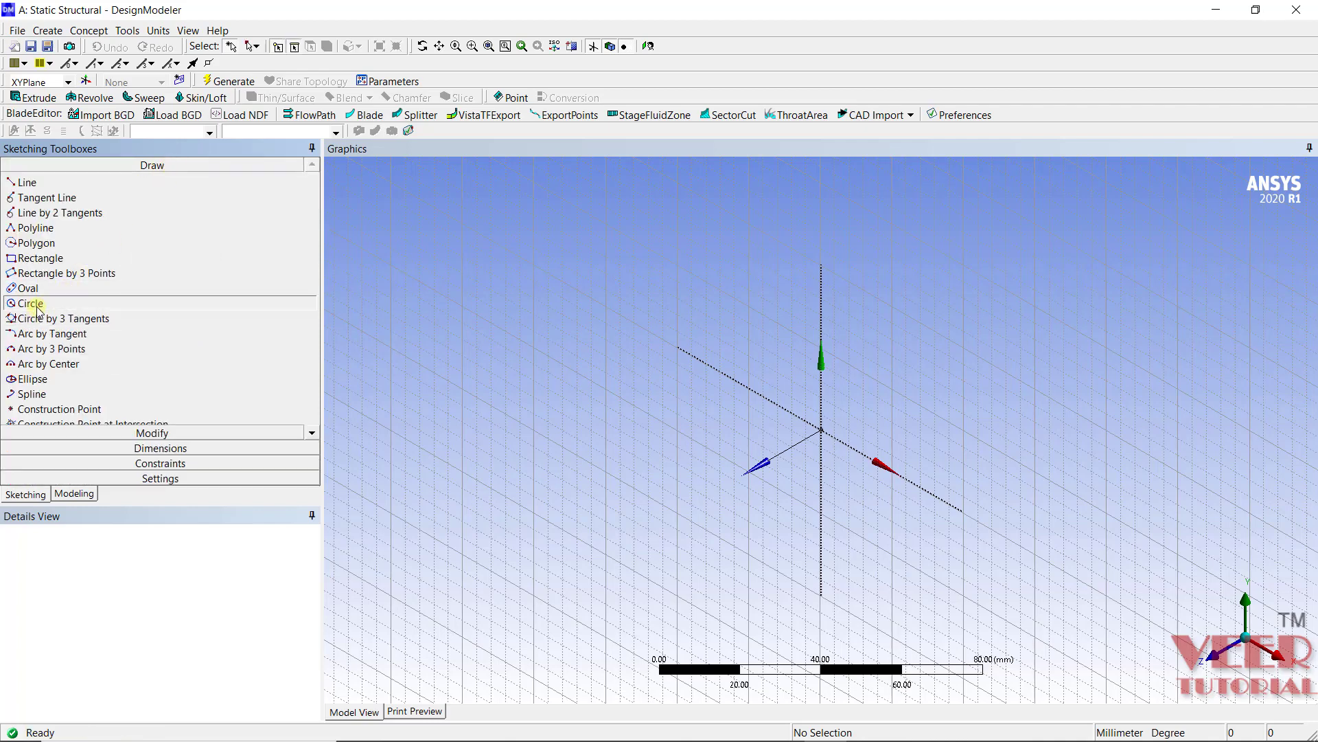
left_click(34, 303)
left_click(51, 84)
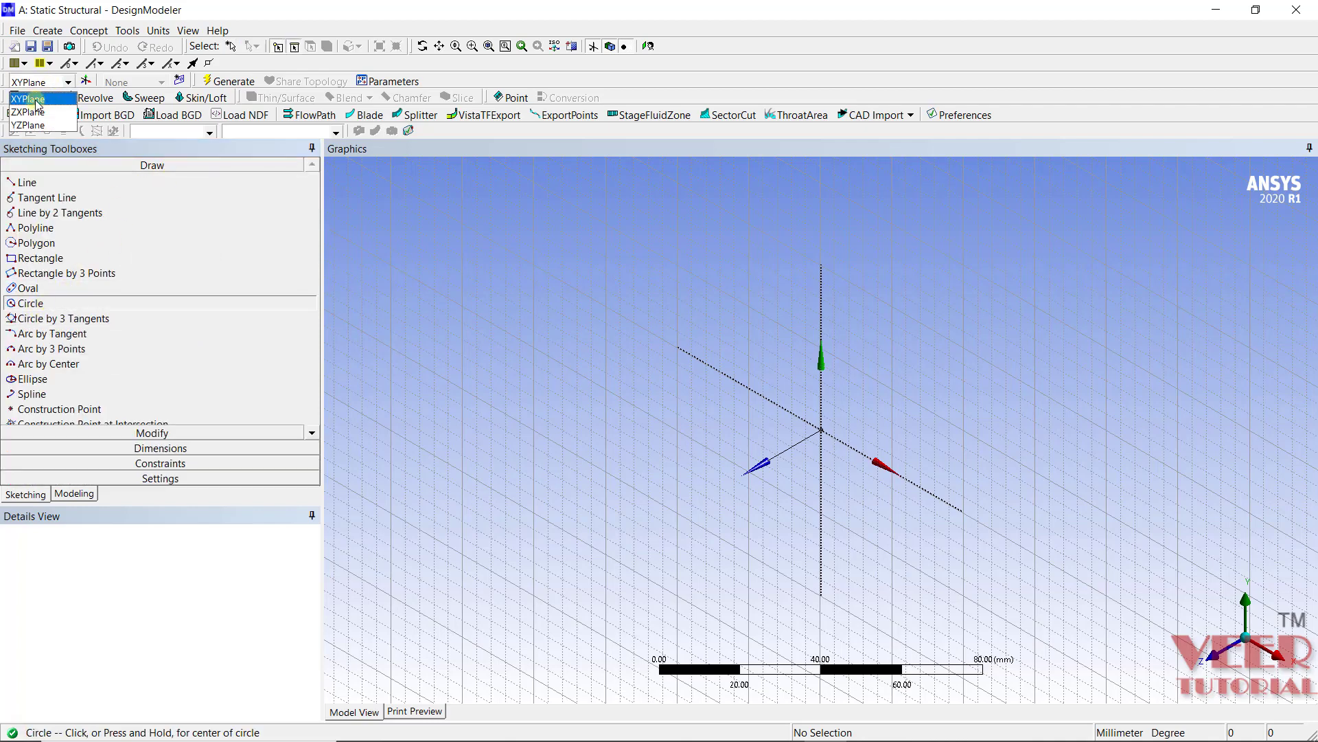
left_click(31, 99)
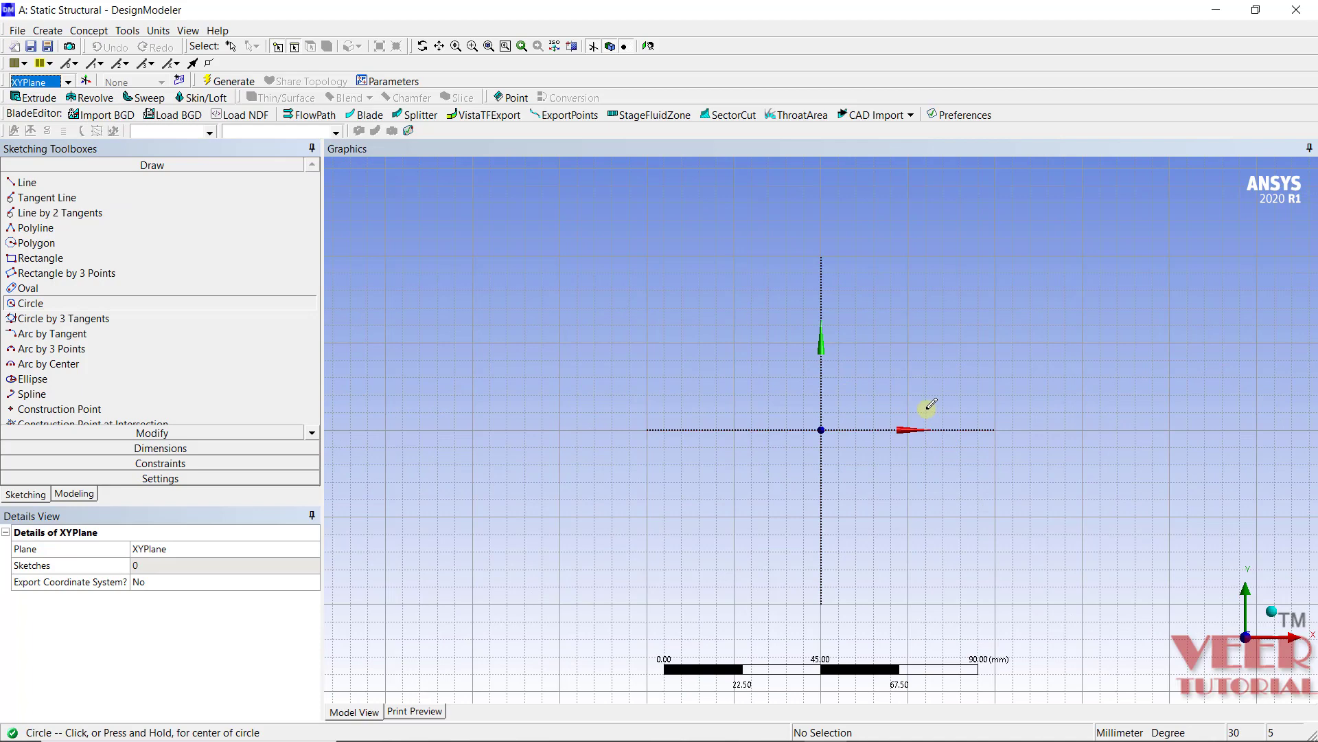
left_click(822, 430)
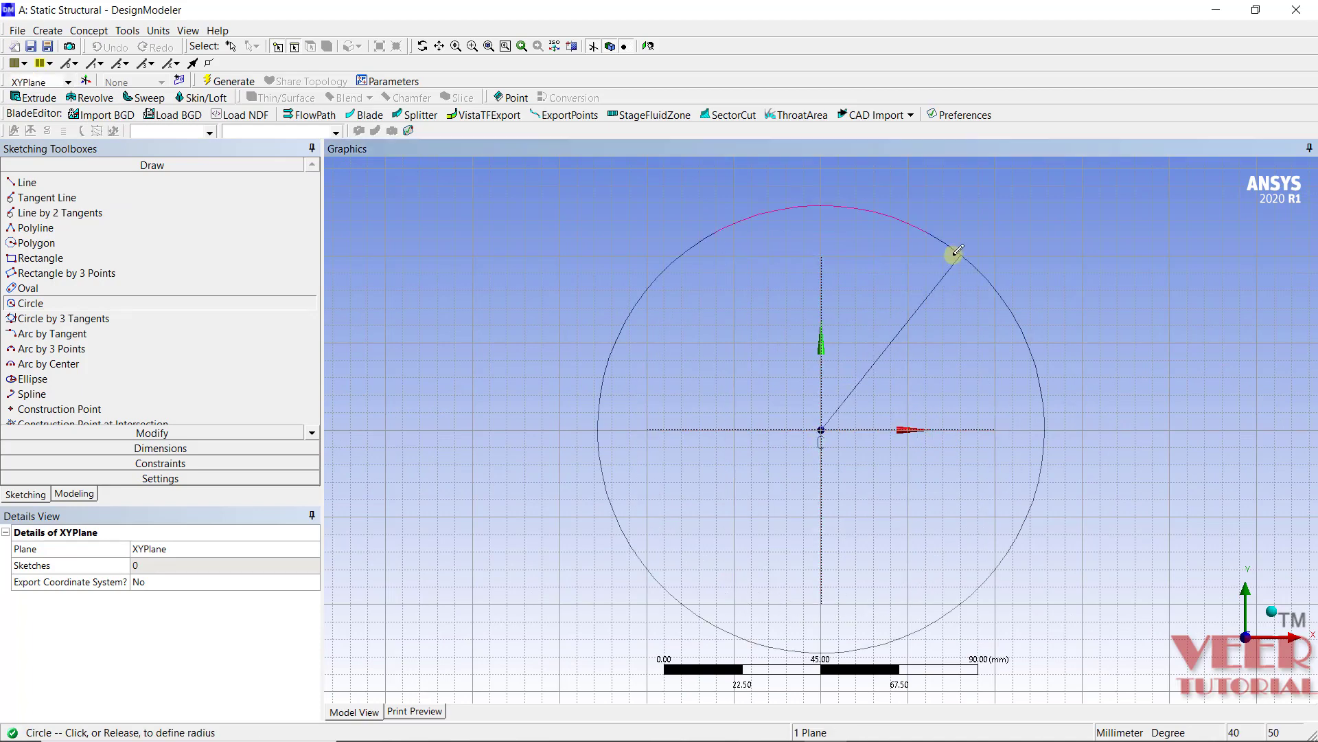
left_click(954, 254)
left_click(822, 430)
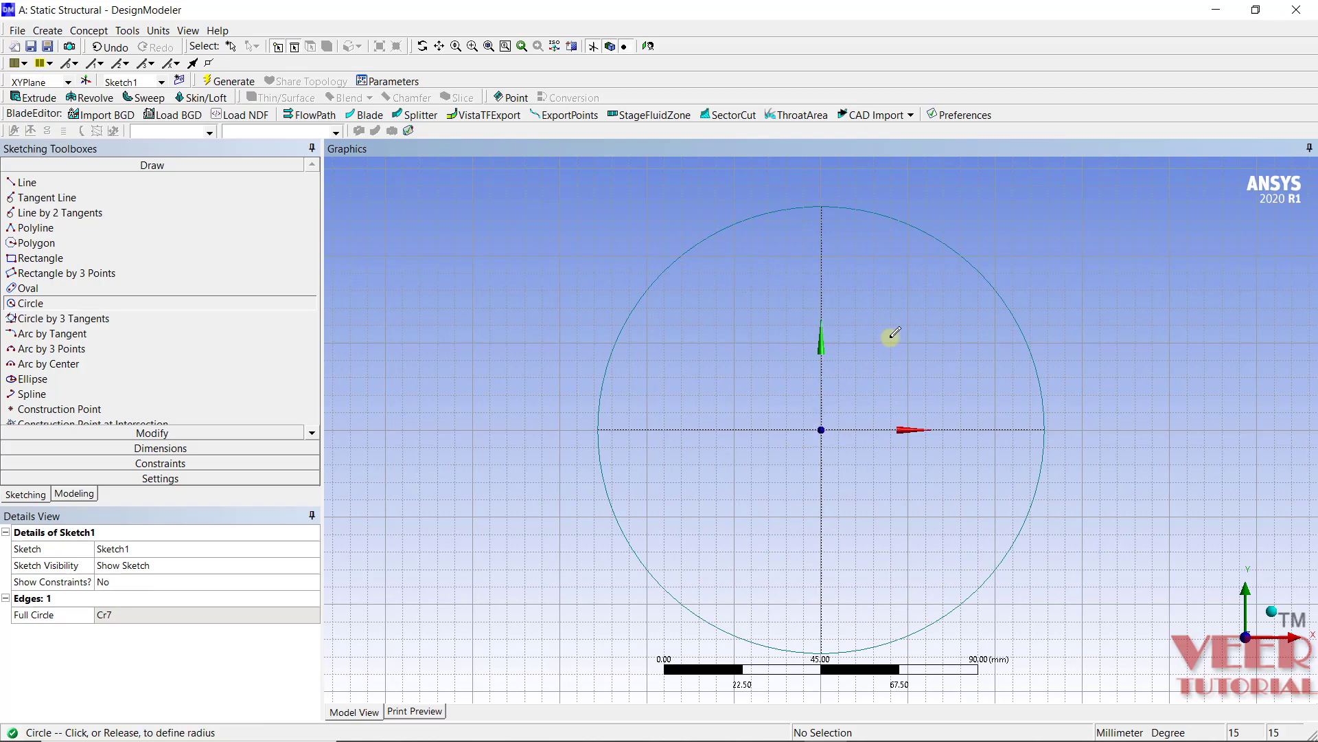
left_click(910, 290)
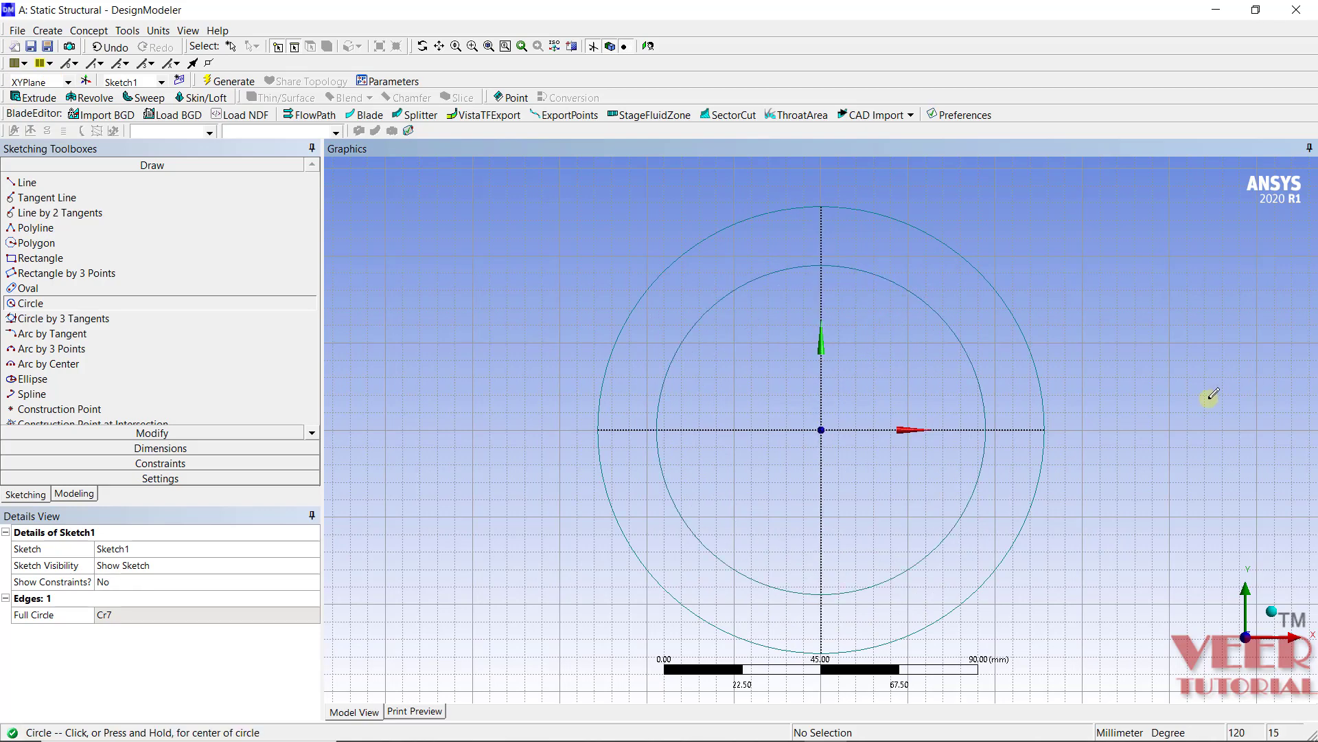
Add radius dimensions R1 to the outer circle and R2 to the inner circle.
left_click(173, 449)
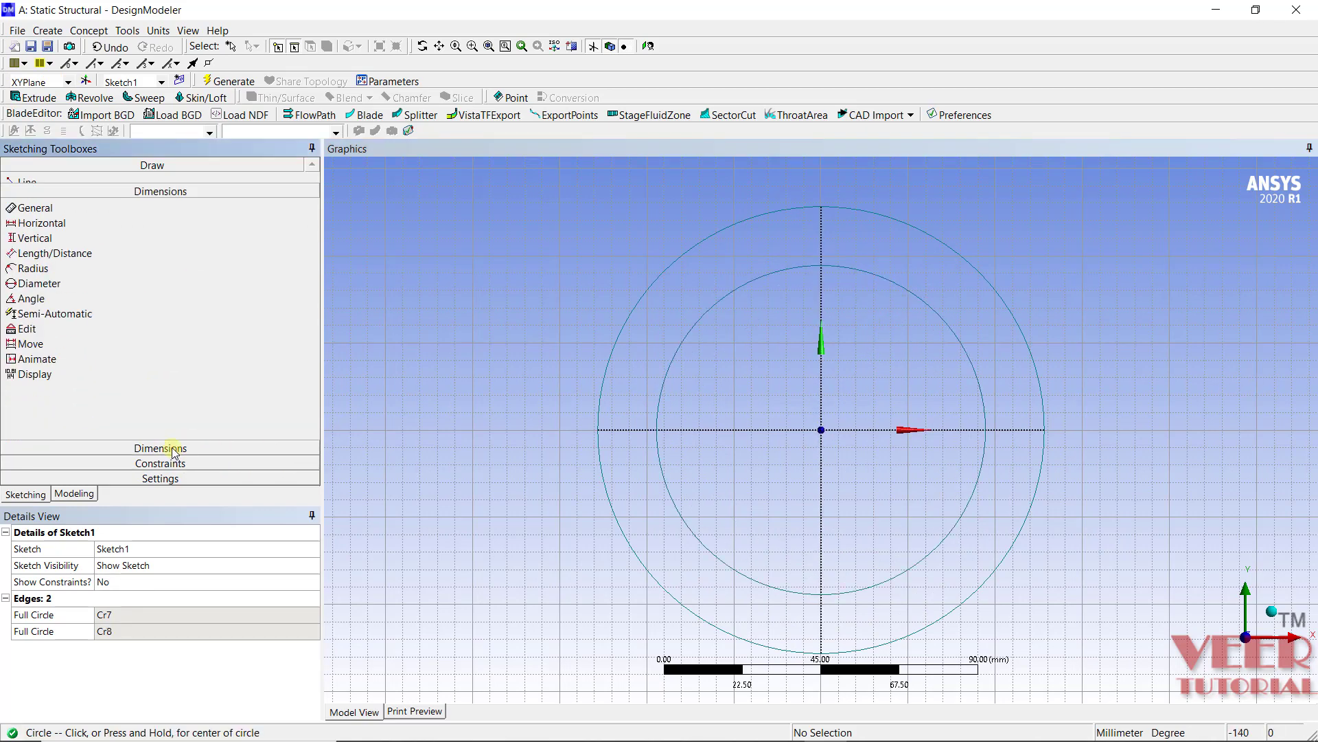
left_click(60, 274)
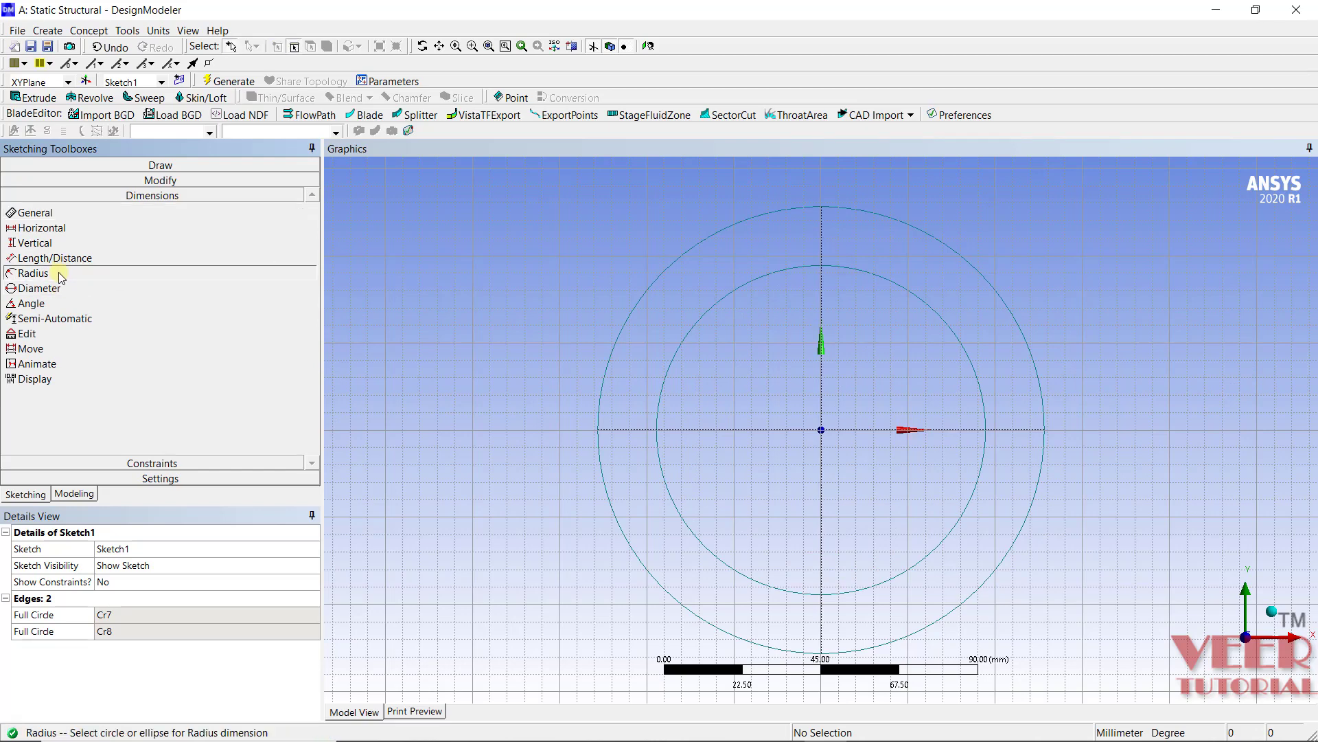
left_click(1004, 260)
left_click(1114, 219)
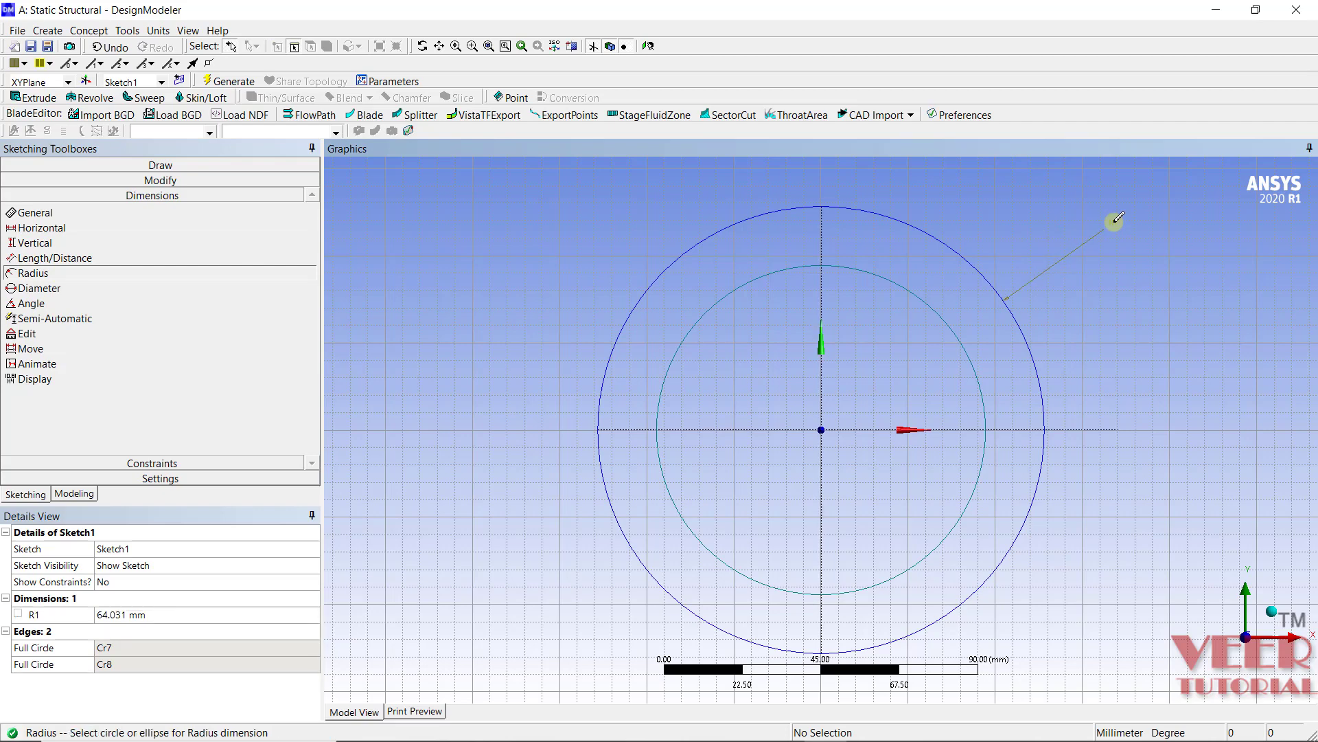
left_click(952, 331)
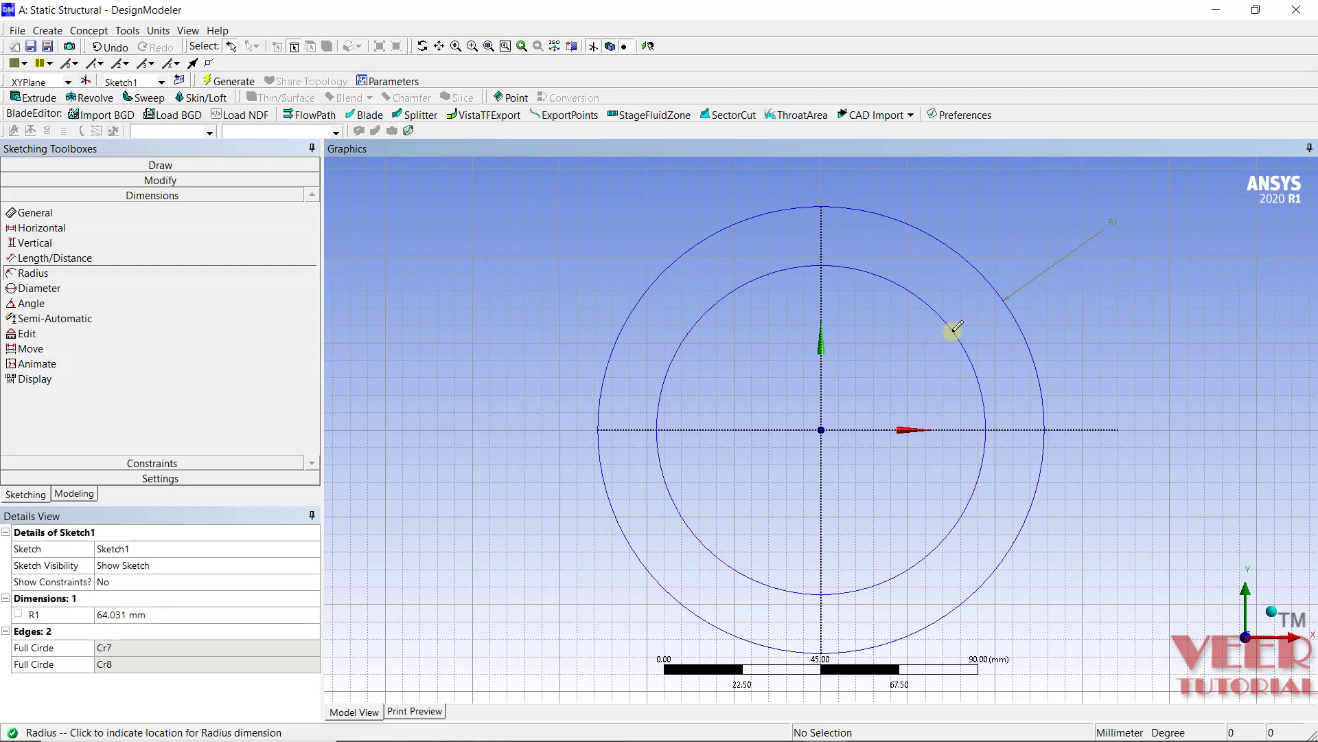
left_click(1113, 357)
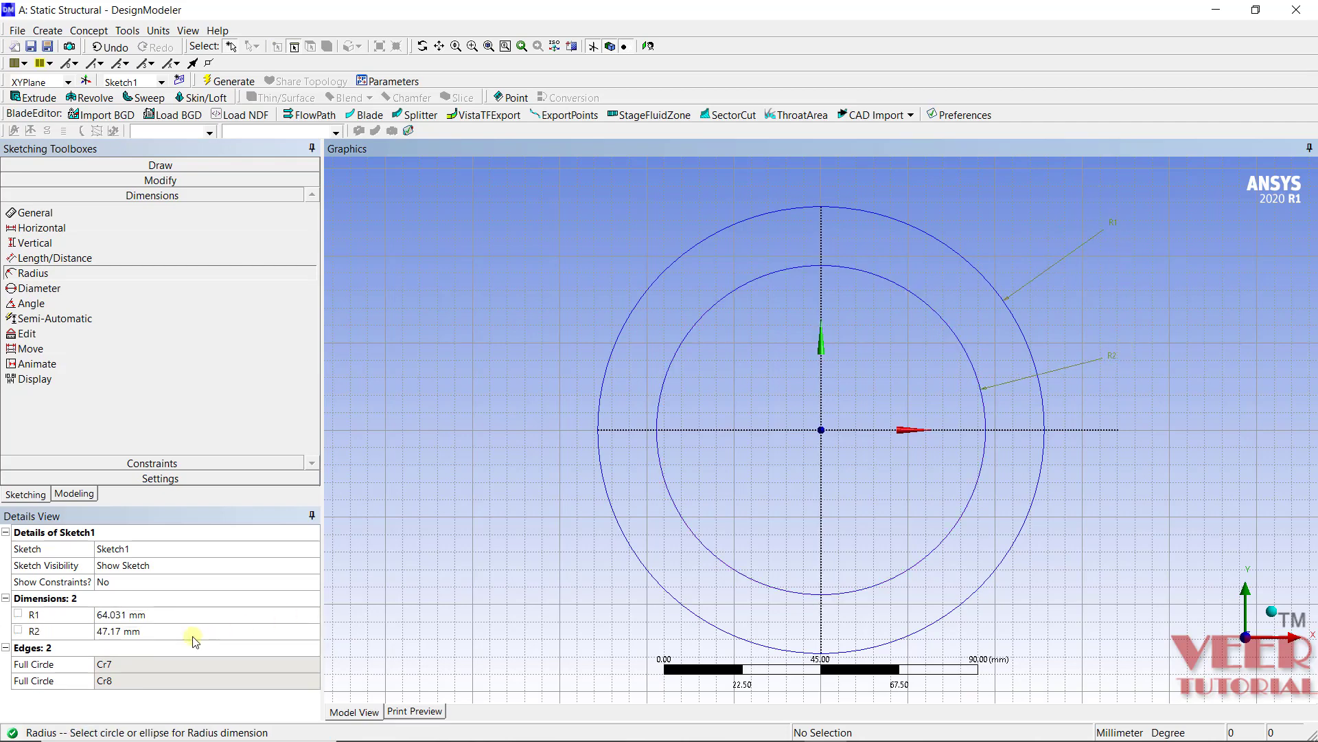
Set R1 to 250 mm and R2 to 225 mm in the Details View.
left_click(155, 616)
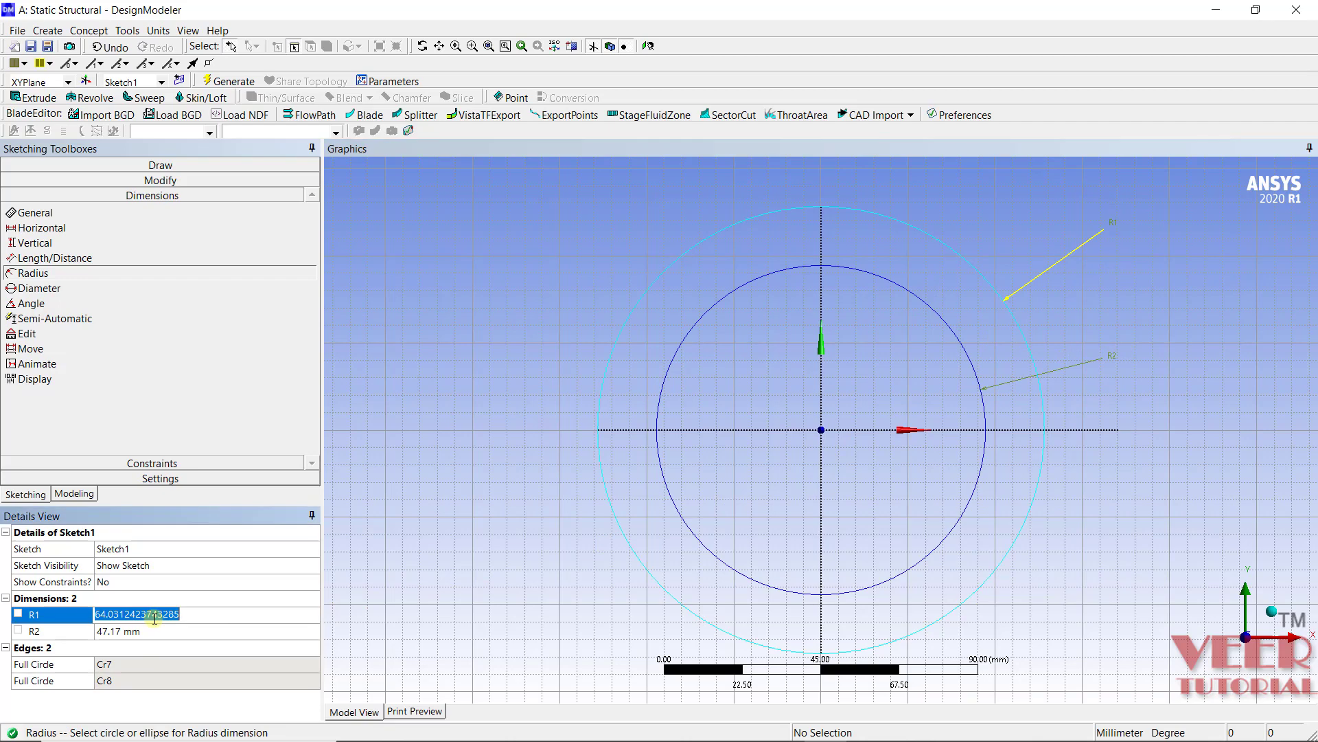
type("25")
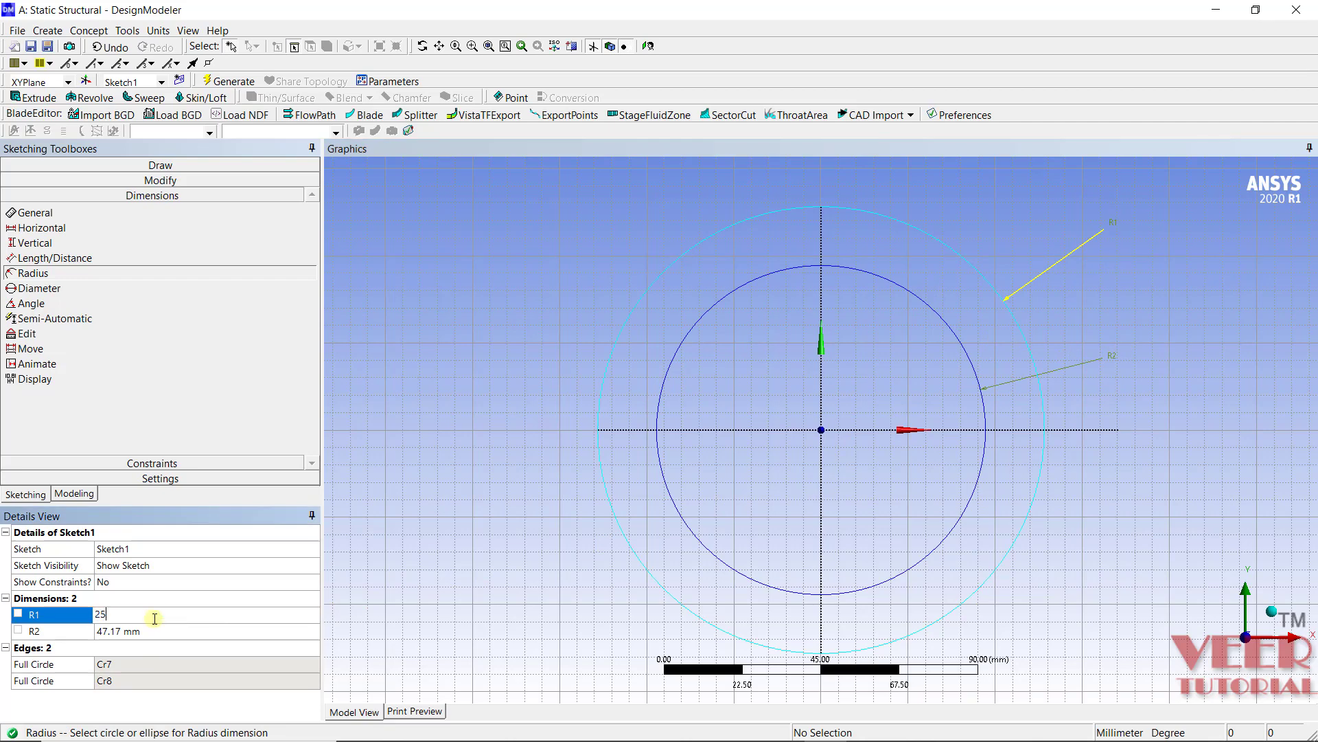
type("0")
key("Return")
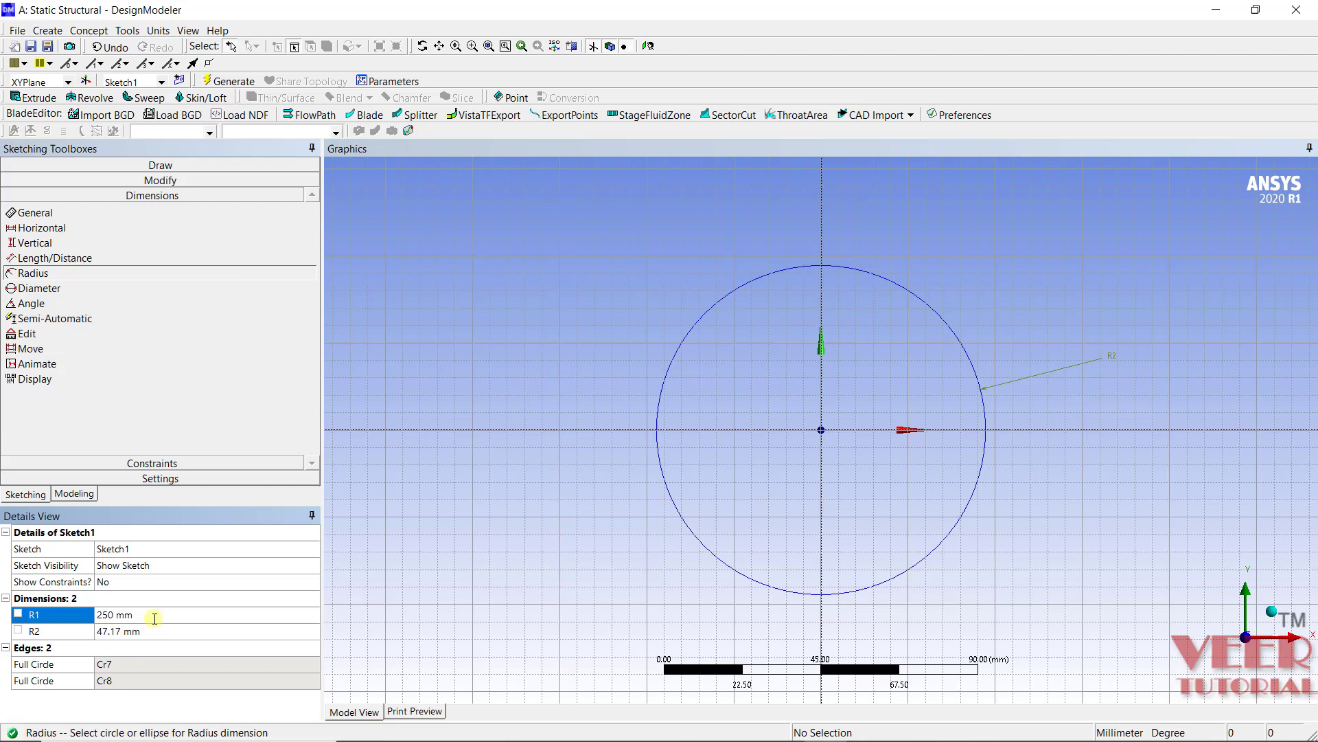
left_click(152, 629)
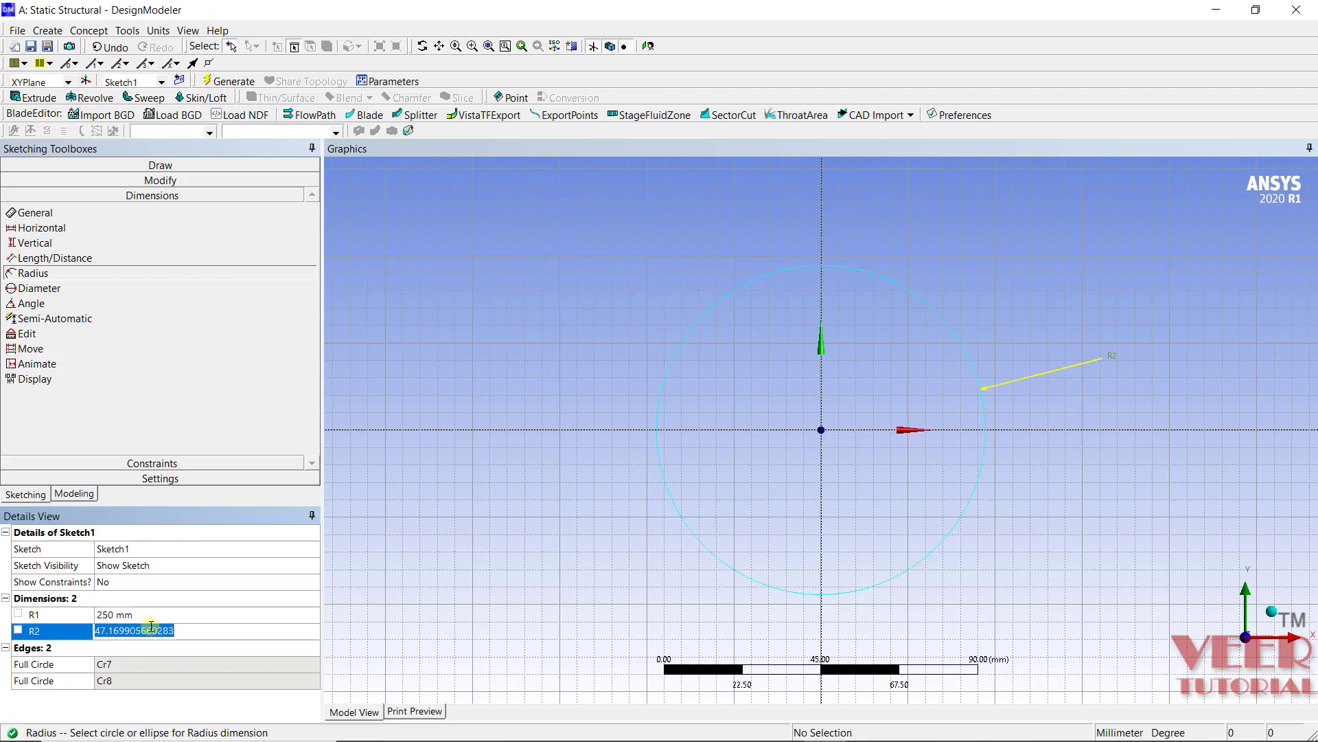
type("22")
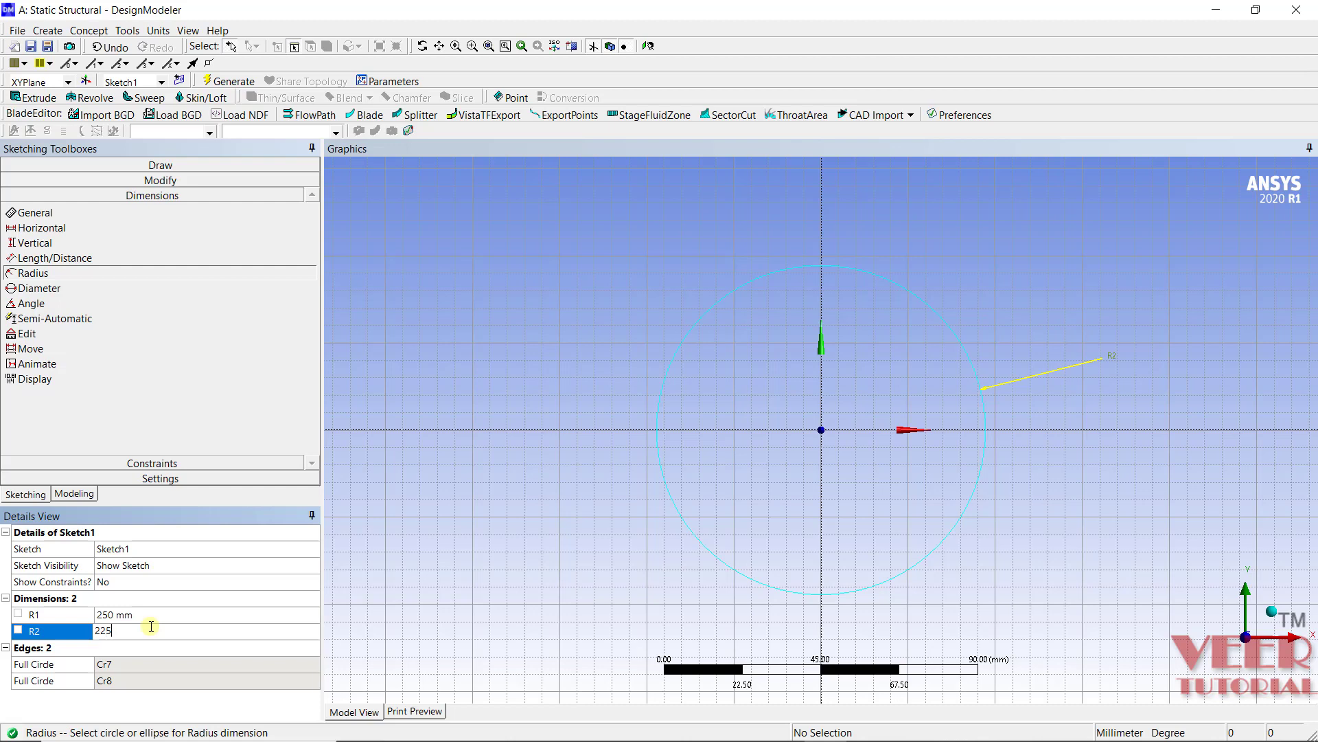
type("5")
key("Return")
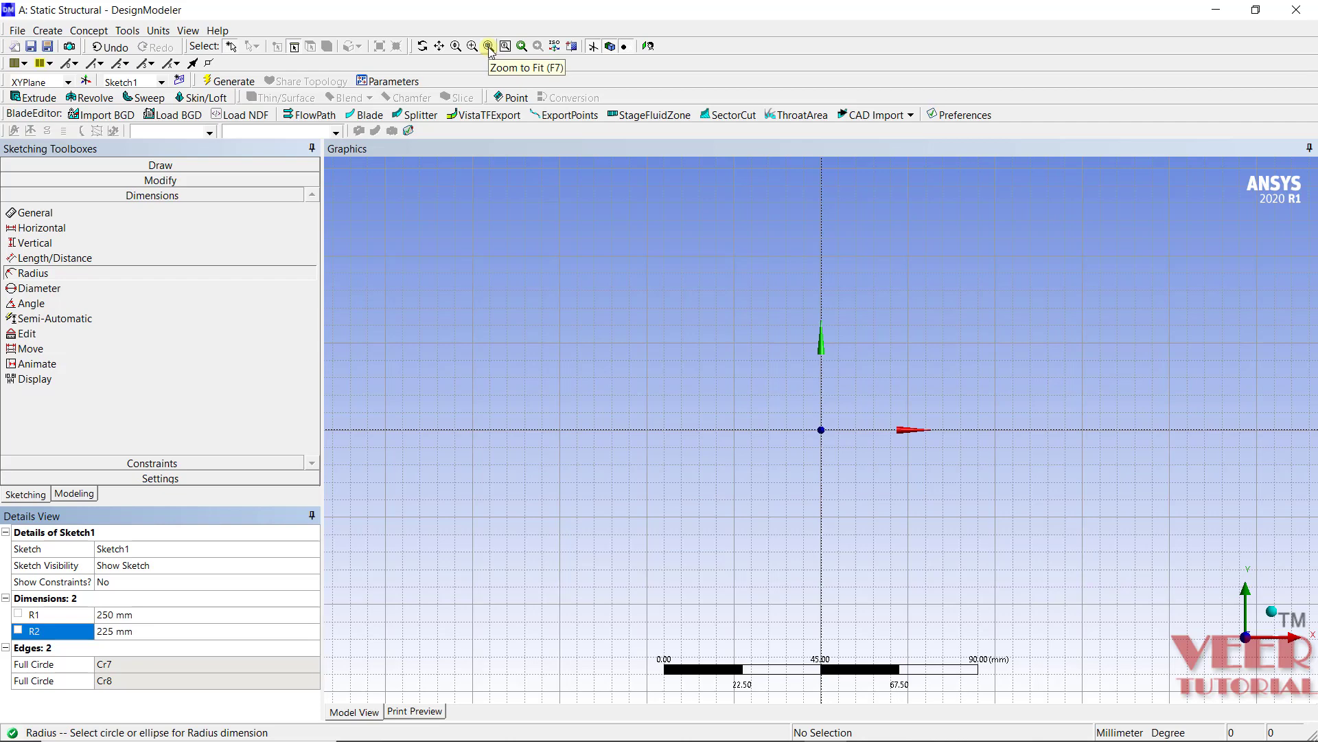
Zoom to fit both circles and turn off the sketch grid and grid snapping.
left_click(488, 47)
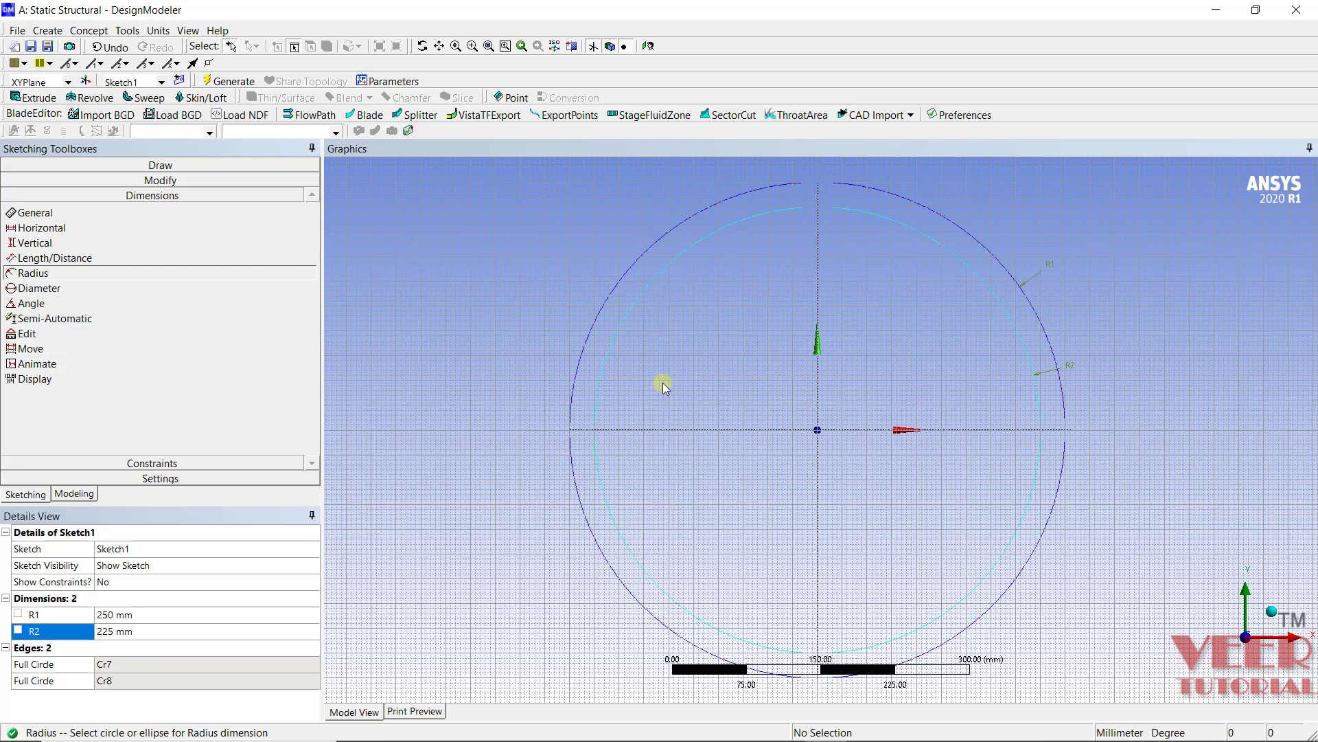
left_click(188, 478)
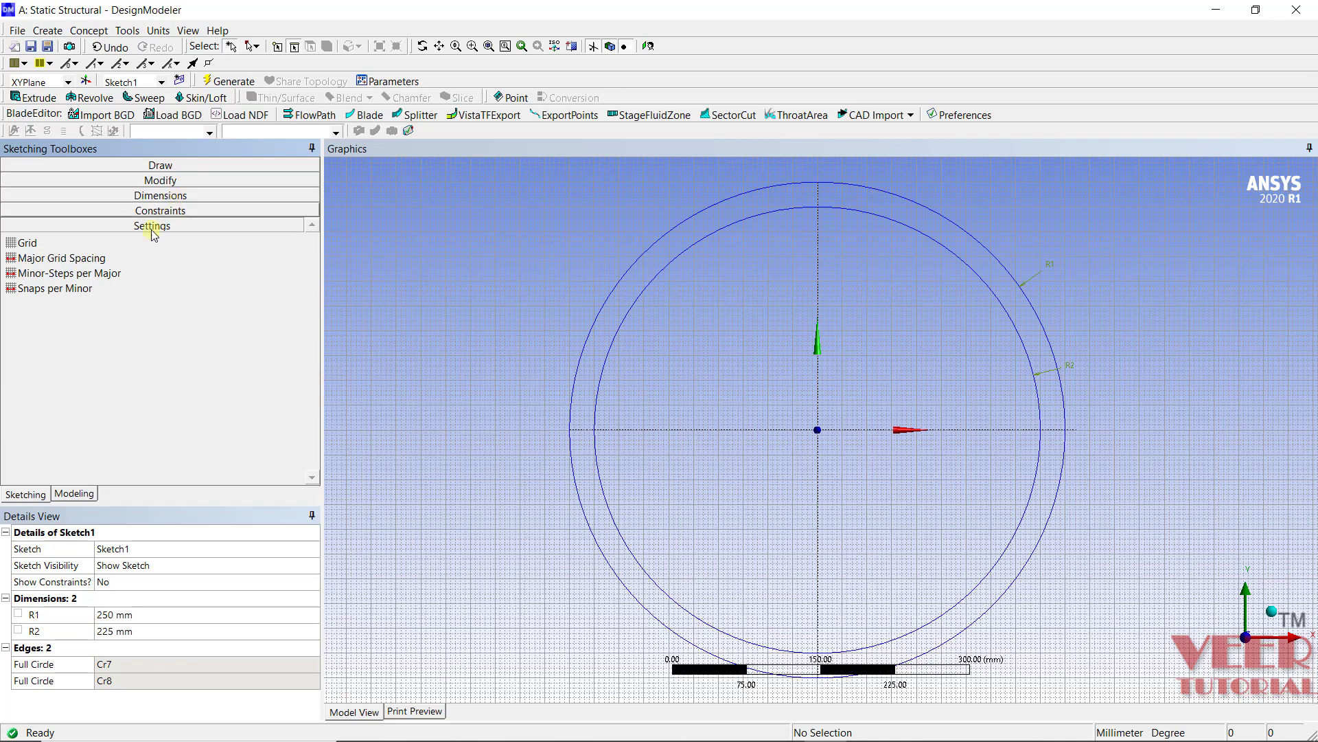
left_click(49, 246)
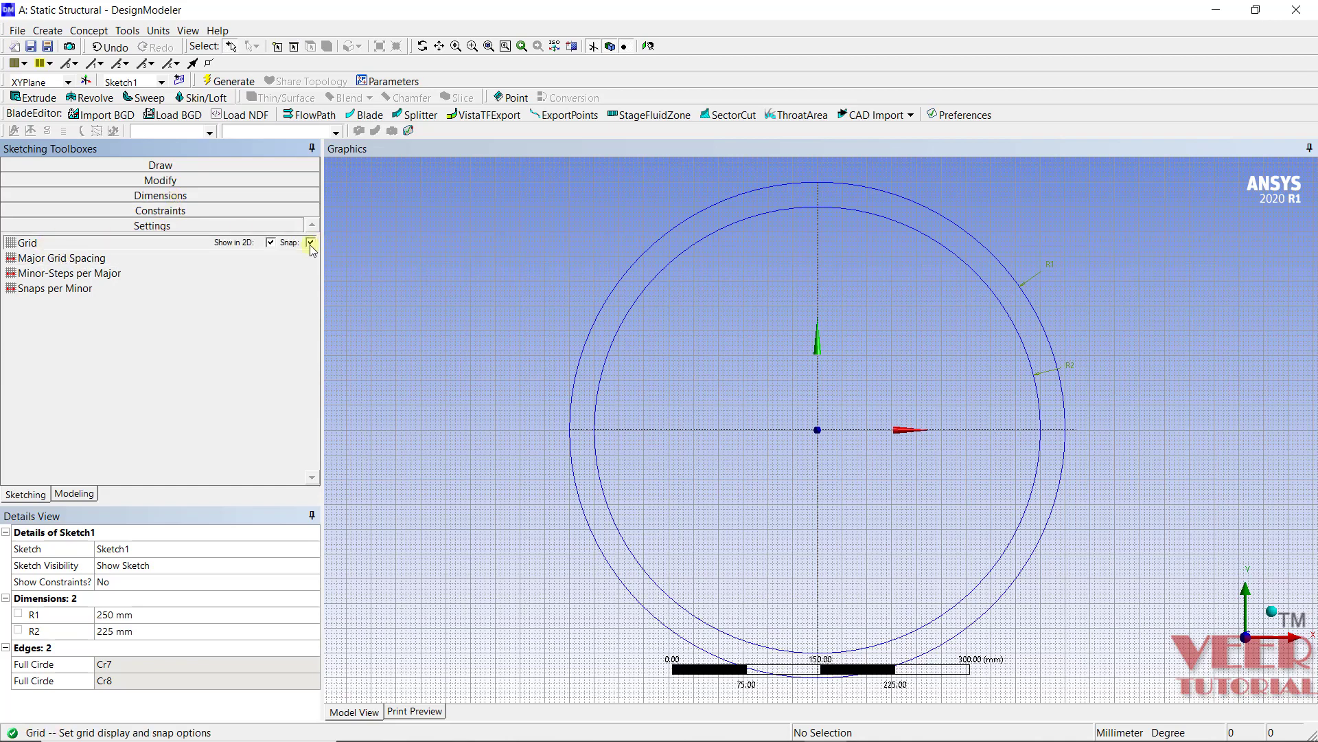
left_click(272, 242)
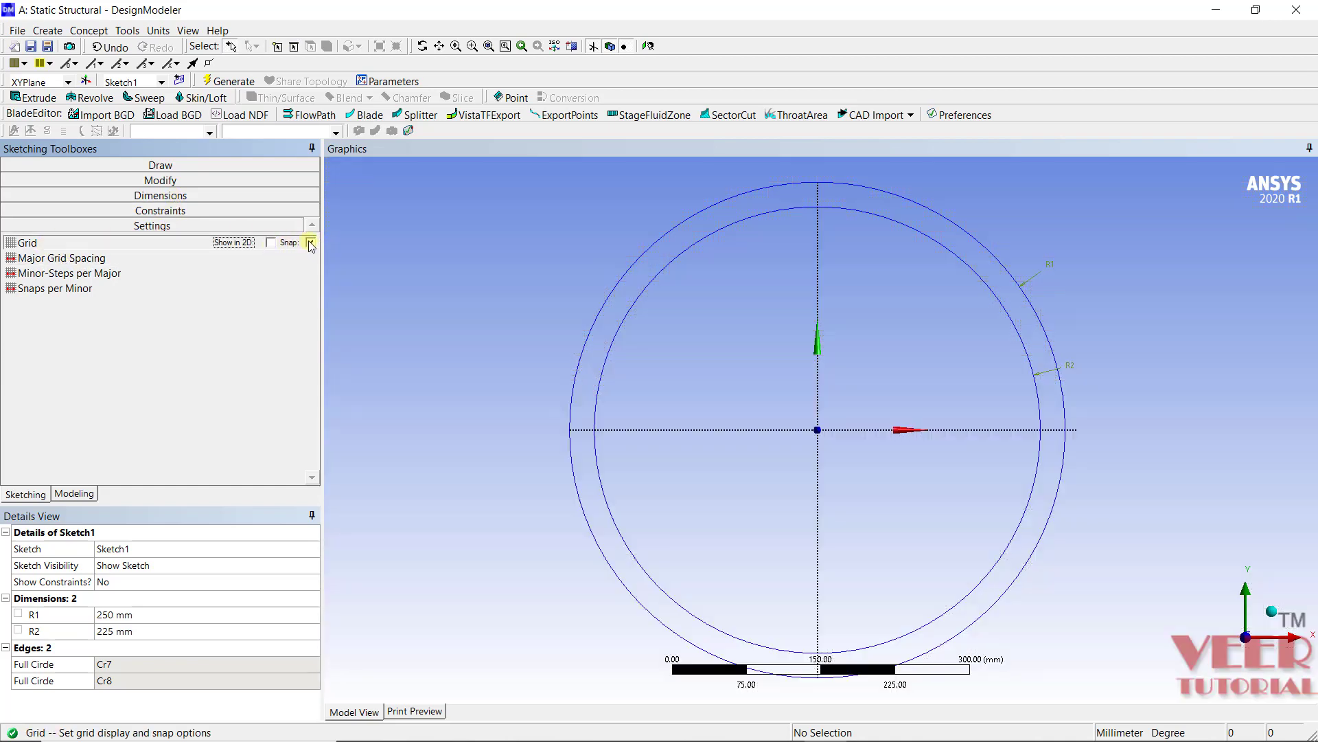
left_click(311, 243)
left_click(17, 496)
Trim away the upper-left, lower-left and lower-right quarters of both circles.
left_click(180, 181)
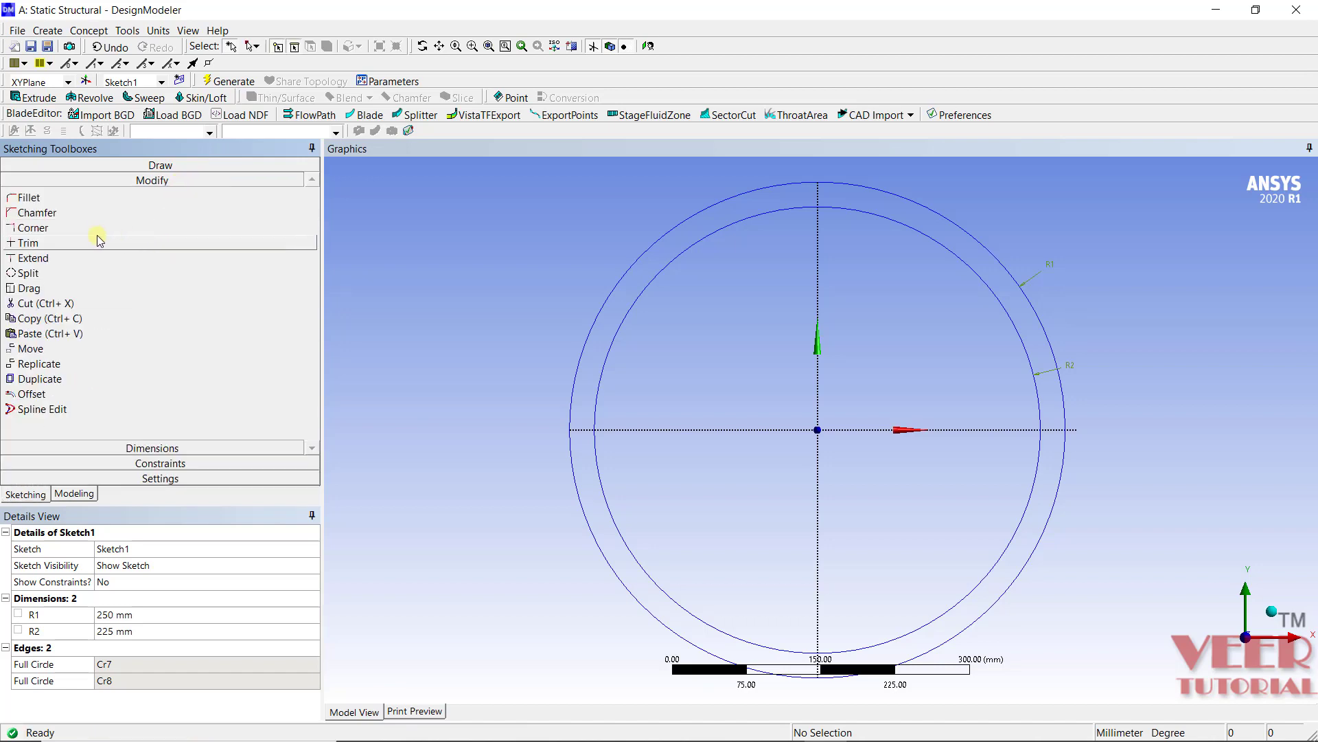
left_click(27, 243)
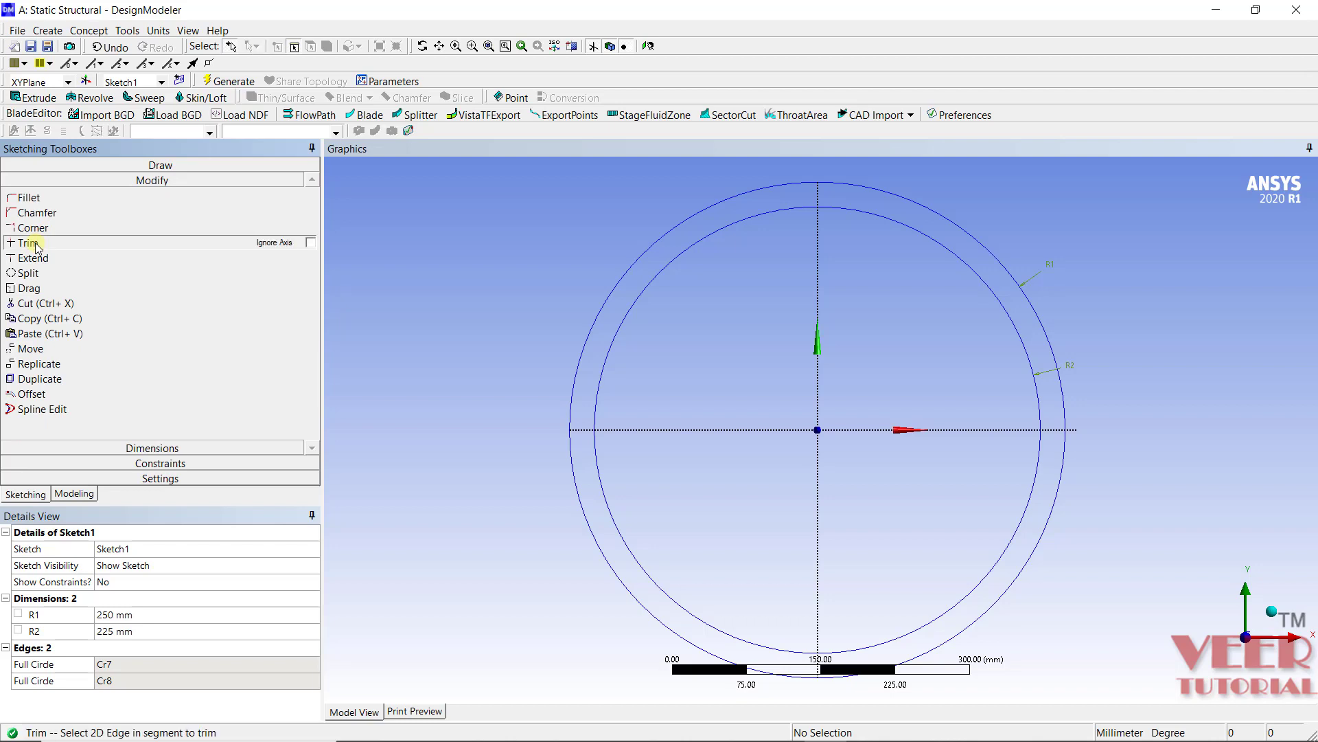
left_click(659, 236)
left_click(676, 257)
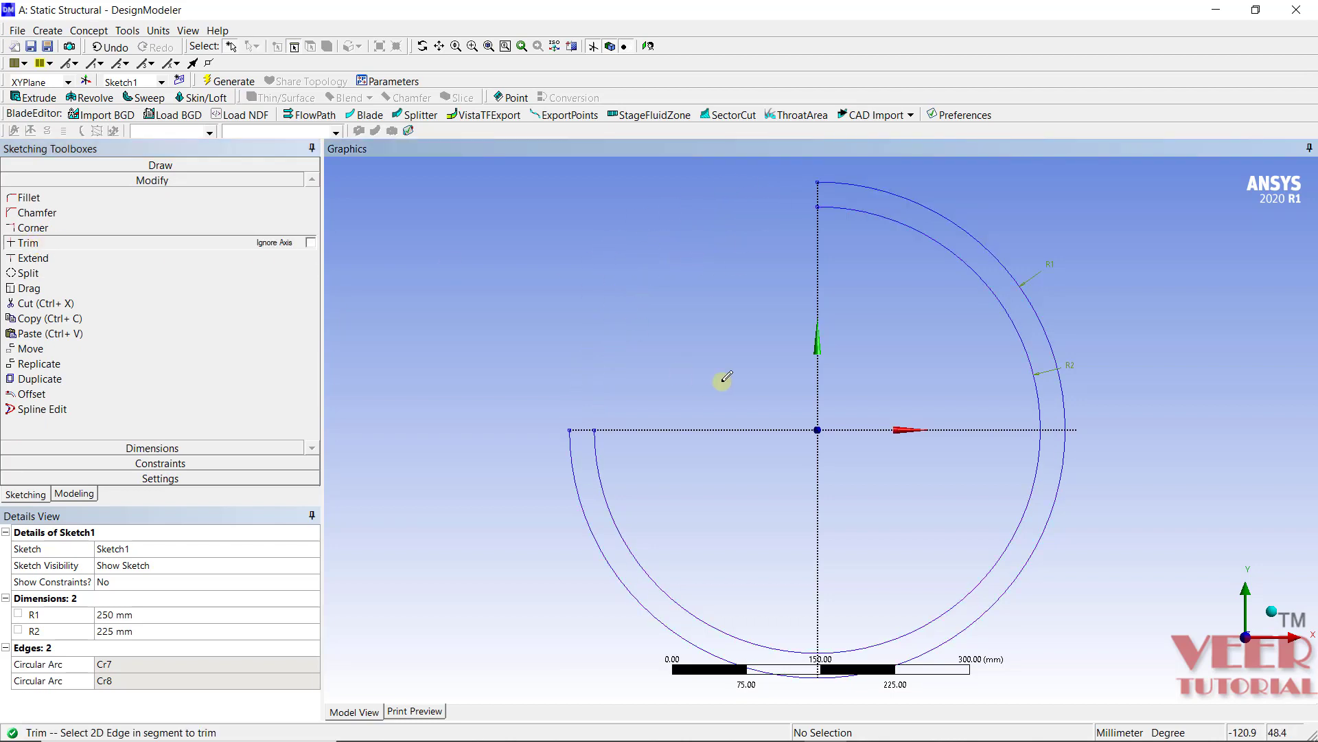
left_click(641, 557)
left_click(621, 574)
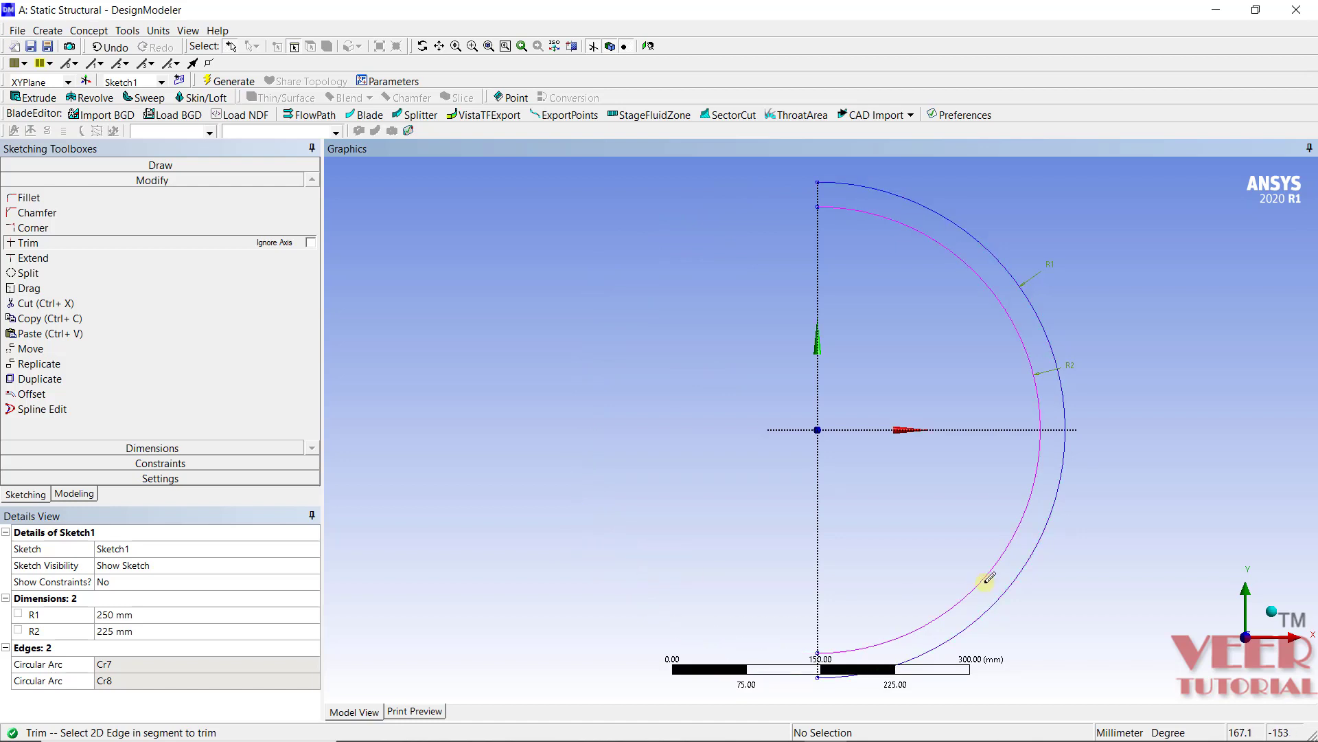
left_click(989, 574)
left_click(993, 588)
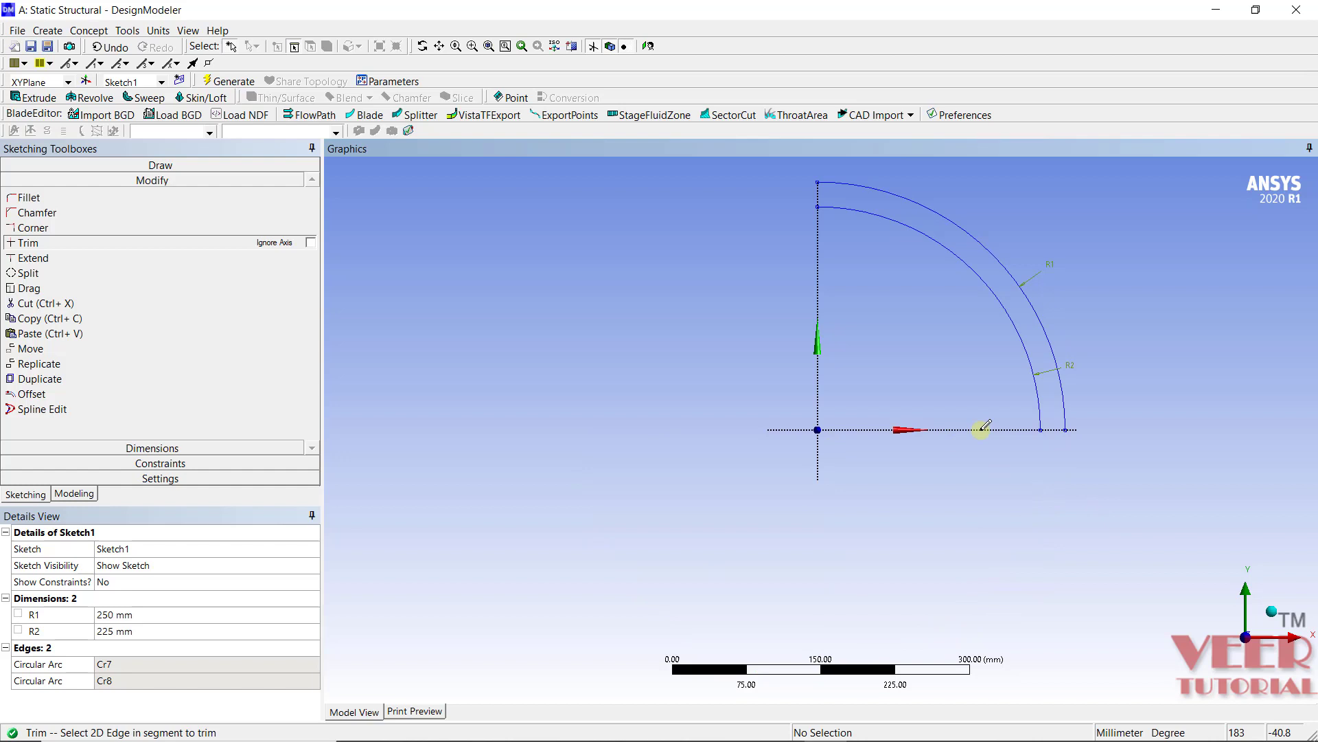
scroll(553, 479, "up", 3)
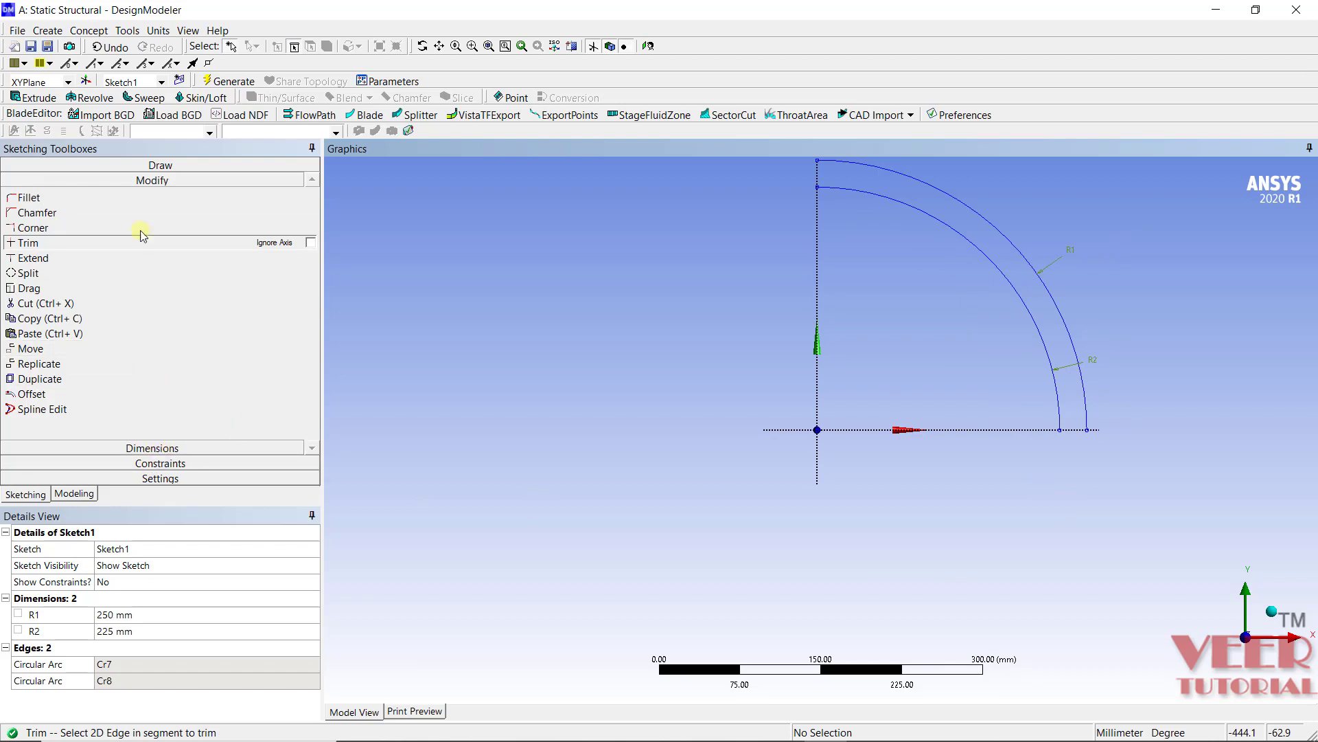
Select the Line tool and pan the view to the arcs' ends on the x-axis.
left_click(163, 164)
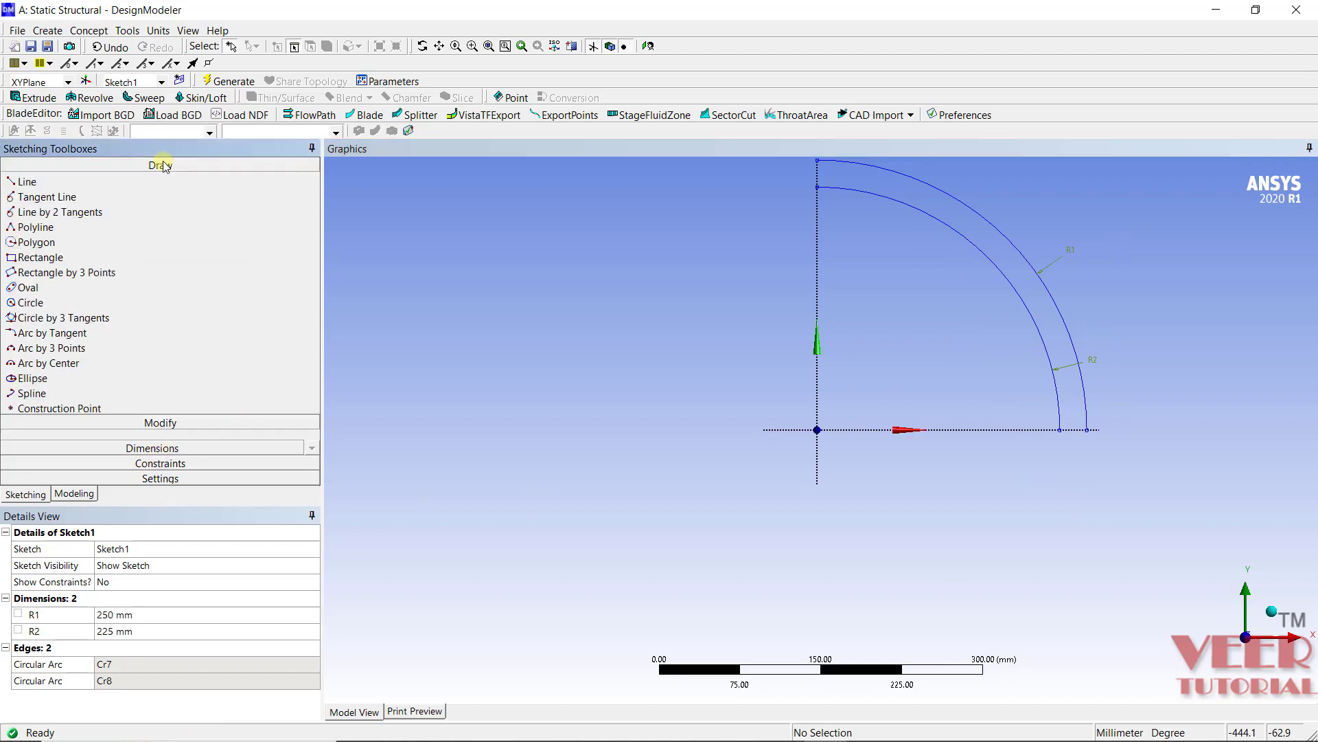
left_click(21, 182)
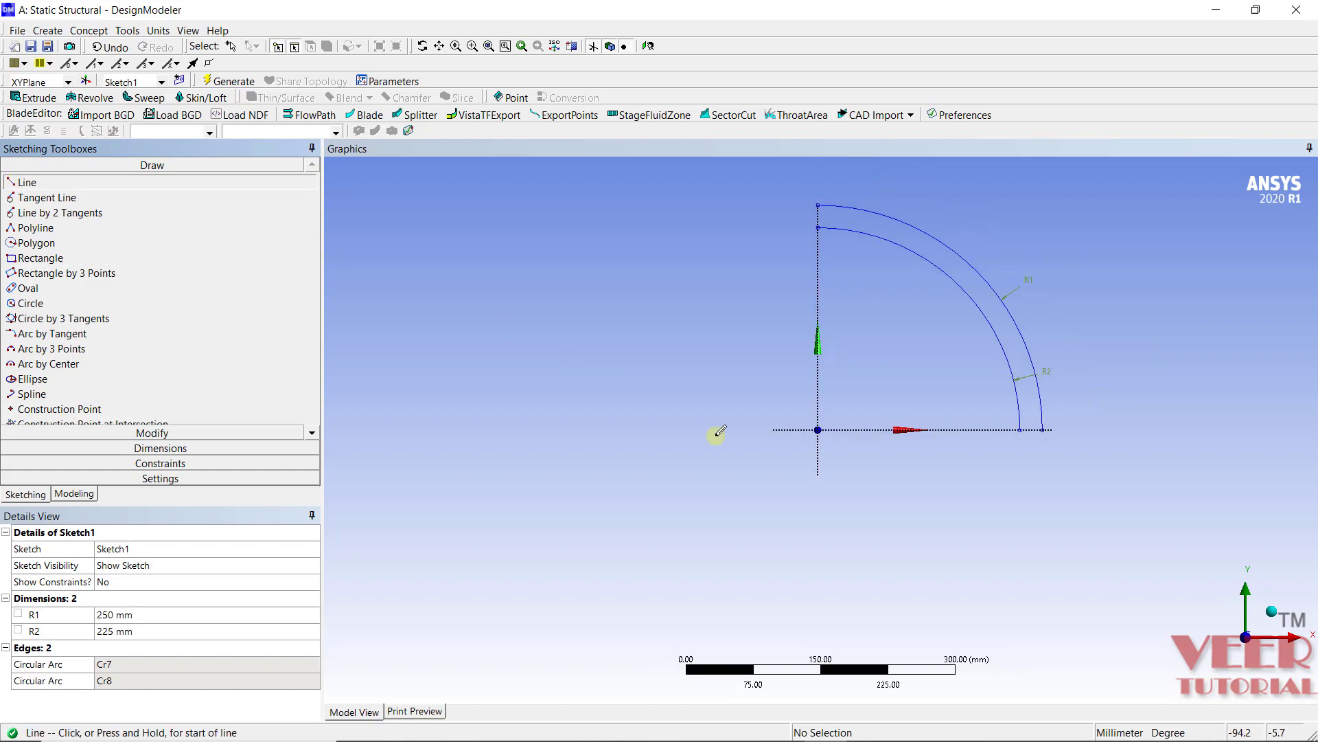
scroll(1210, 397, "up", 3)
scroll(336, 471, "down", 4)
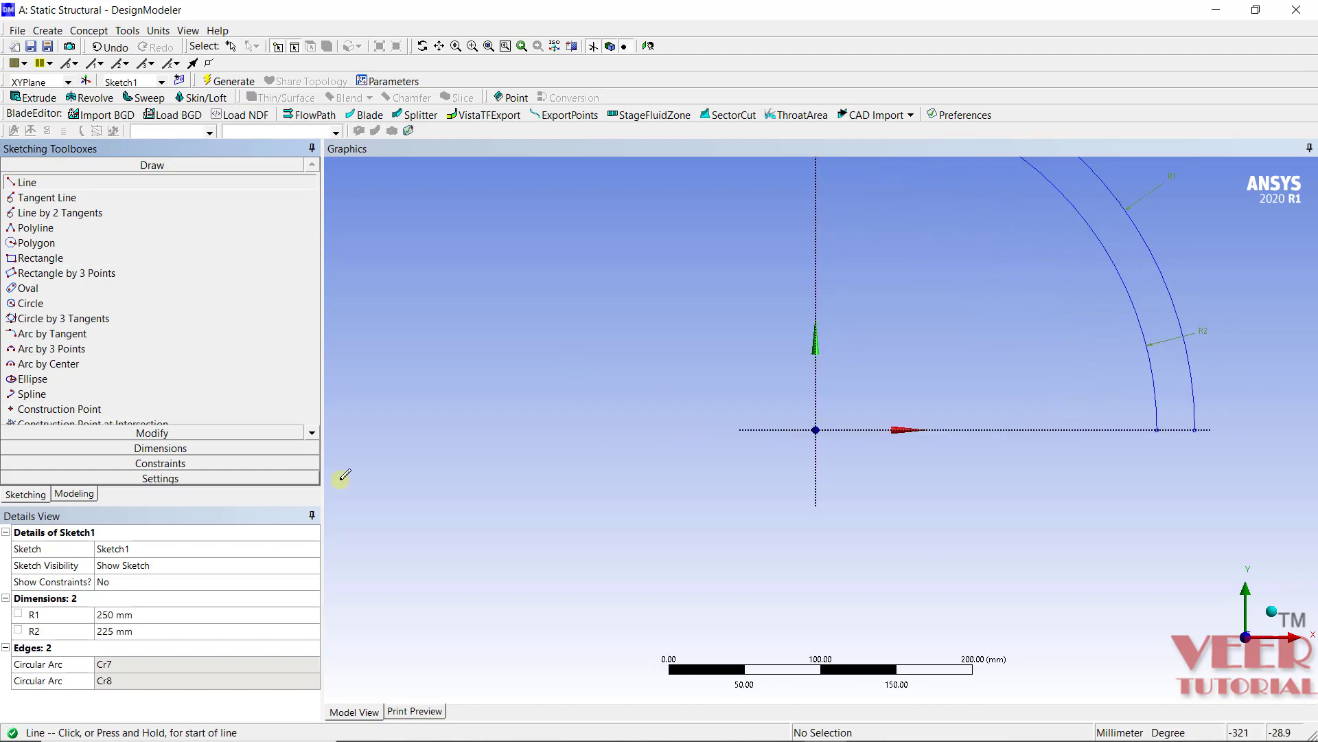
scroll(574, 449, "down", 2)
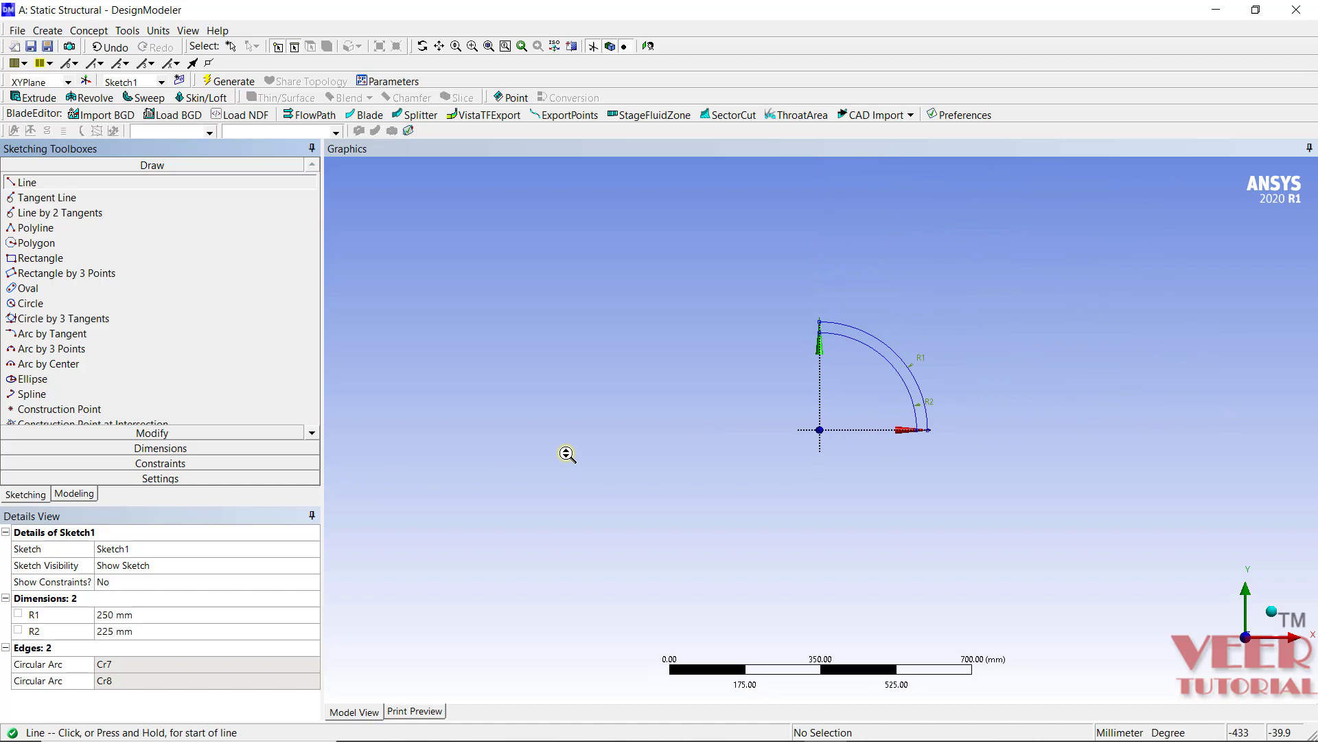
scroll(1089, 412, "up", 6)
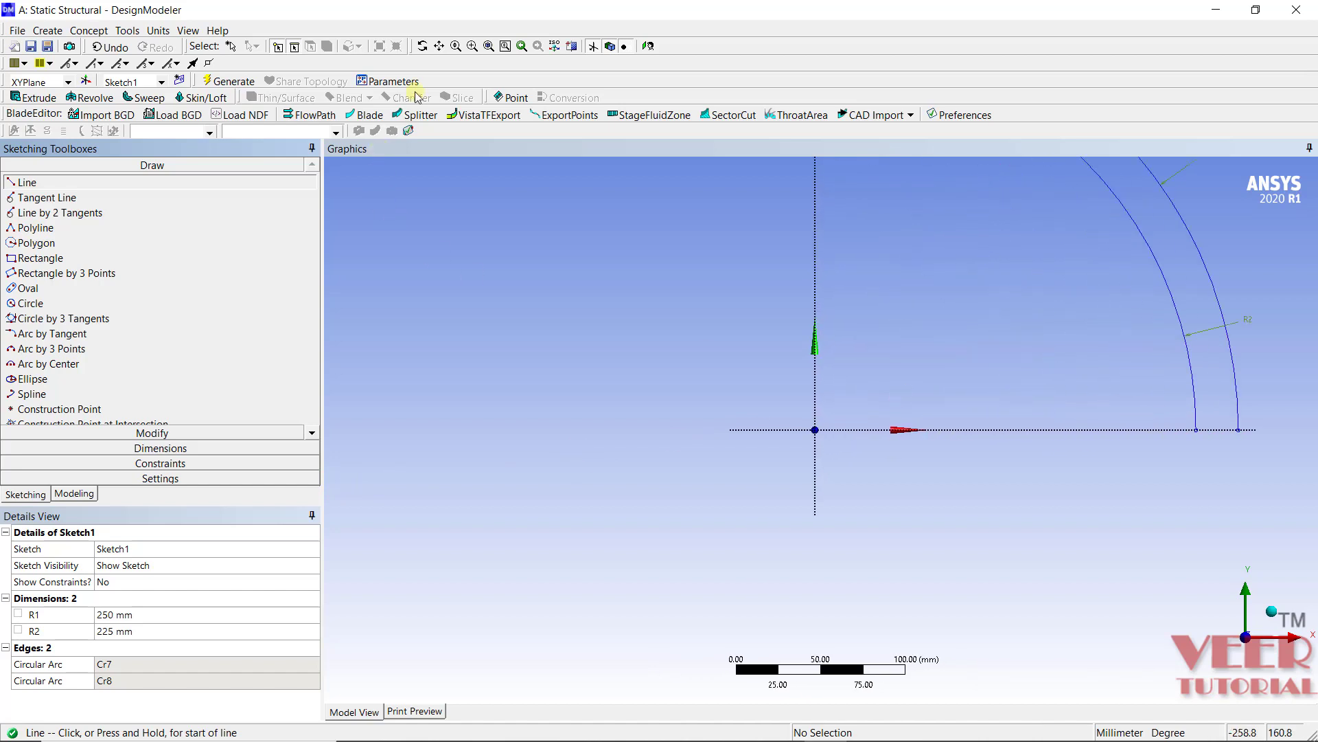
left_click(439, 46)
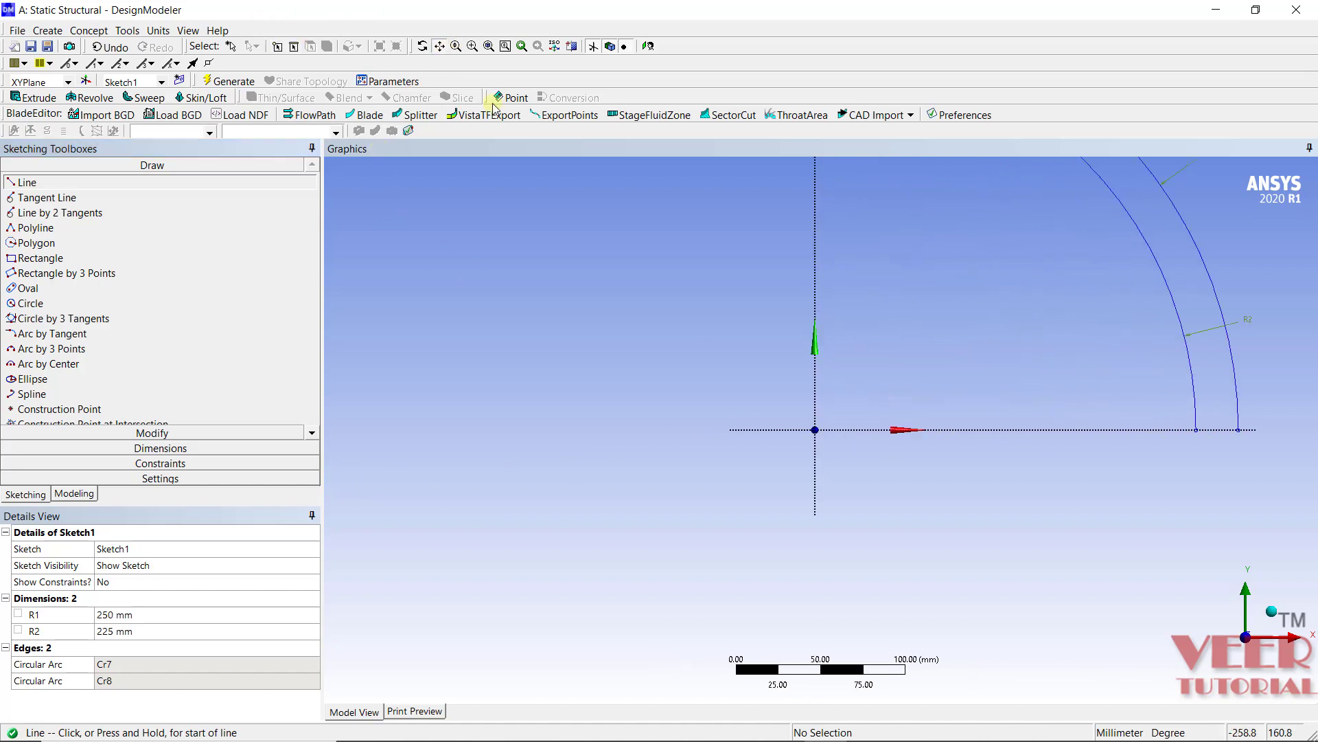
mouse_move(920, 334)
left_mouse_down()
mouse_move(615, 389)
mouse_move(736, 500)
mouse_move(795, 487)
left_mouse_up()
scroll(700, 518, "up", 3)
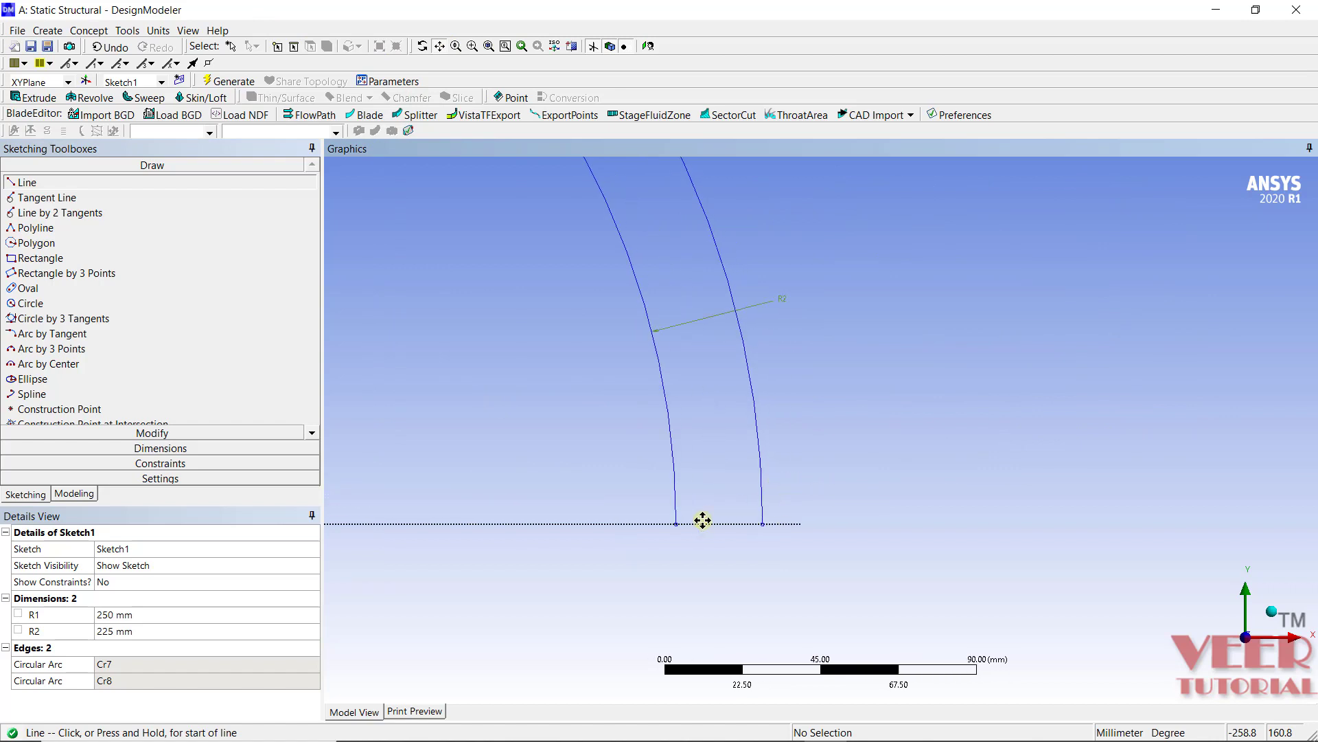
left_click(438, 47)
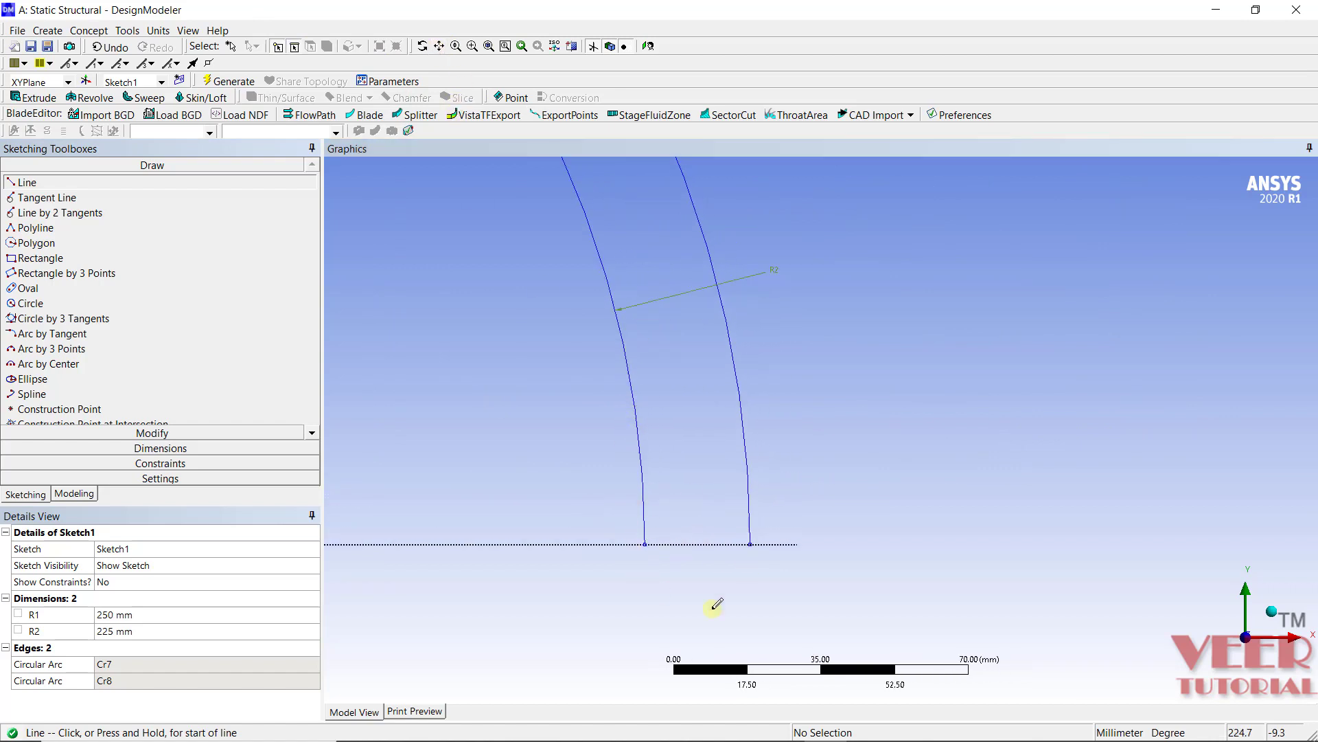
Show the sketch grid in 2D again and turn grid snapping back on.
left_click(130, 478)
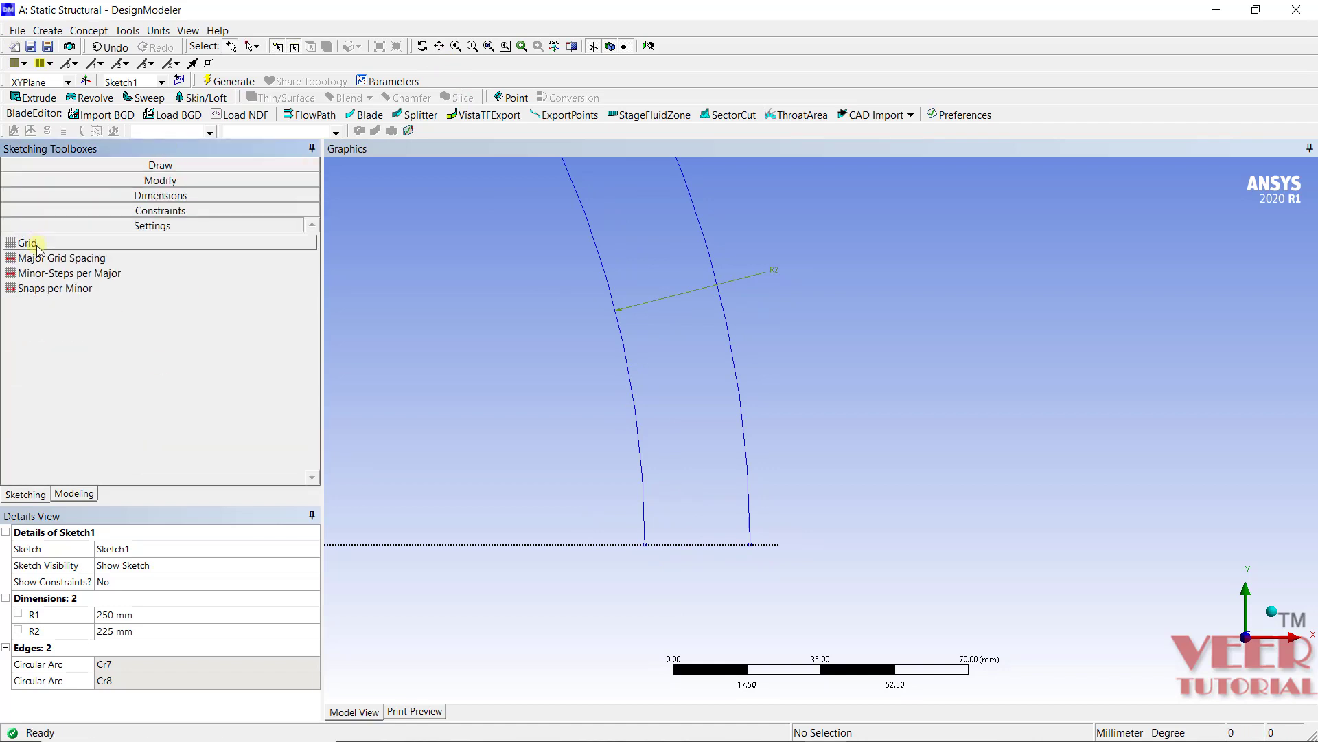
left_click(37, 247)
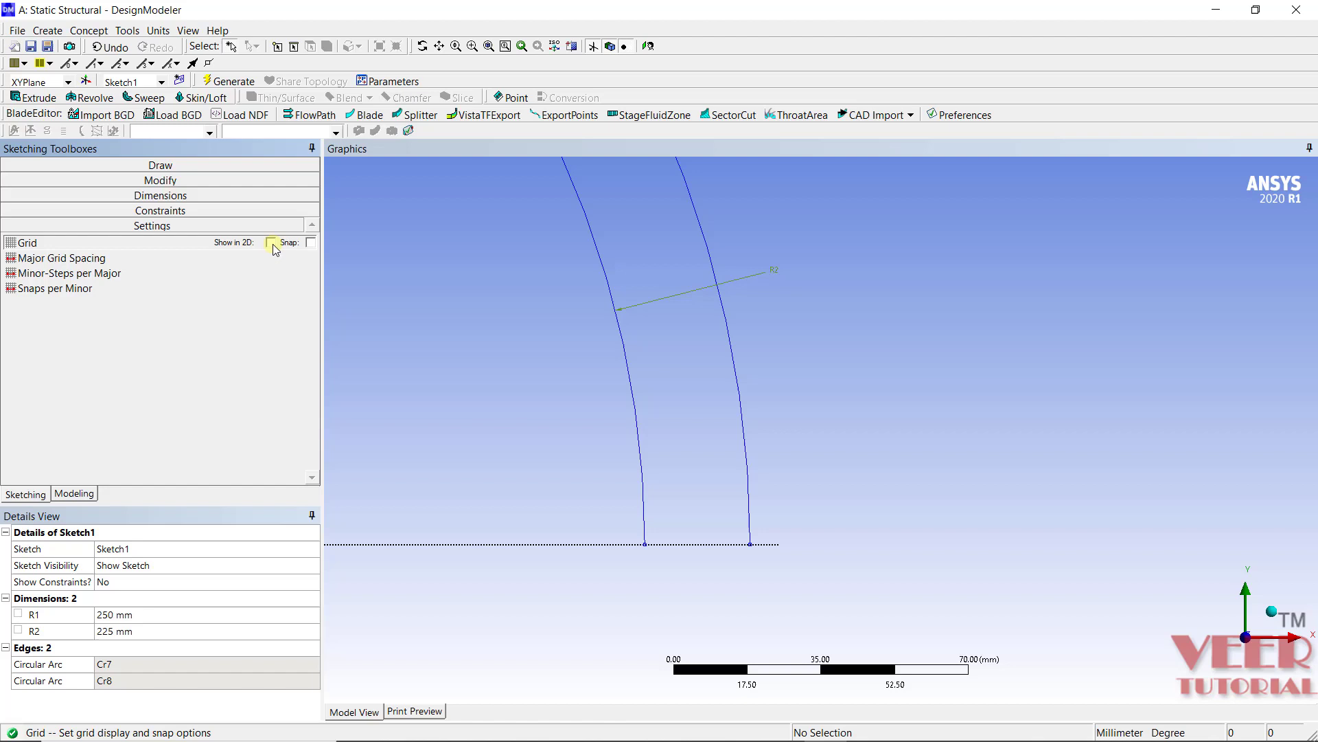
left_click(272, 242)
left_click(310, 242)
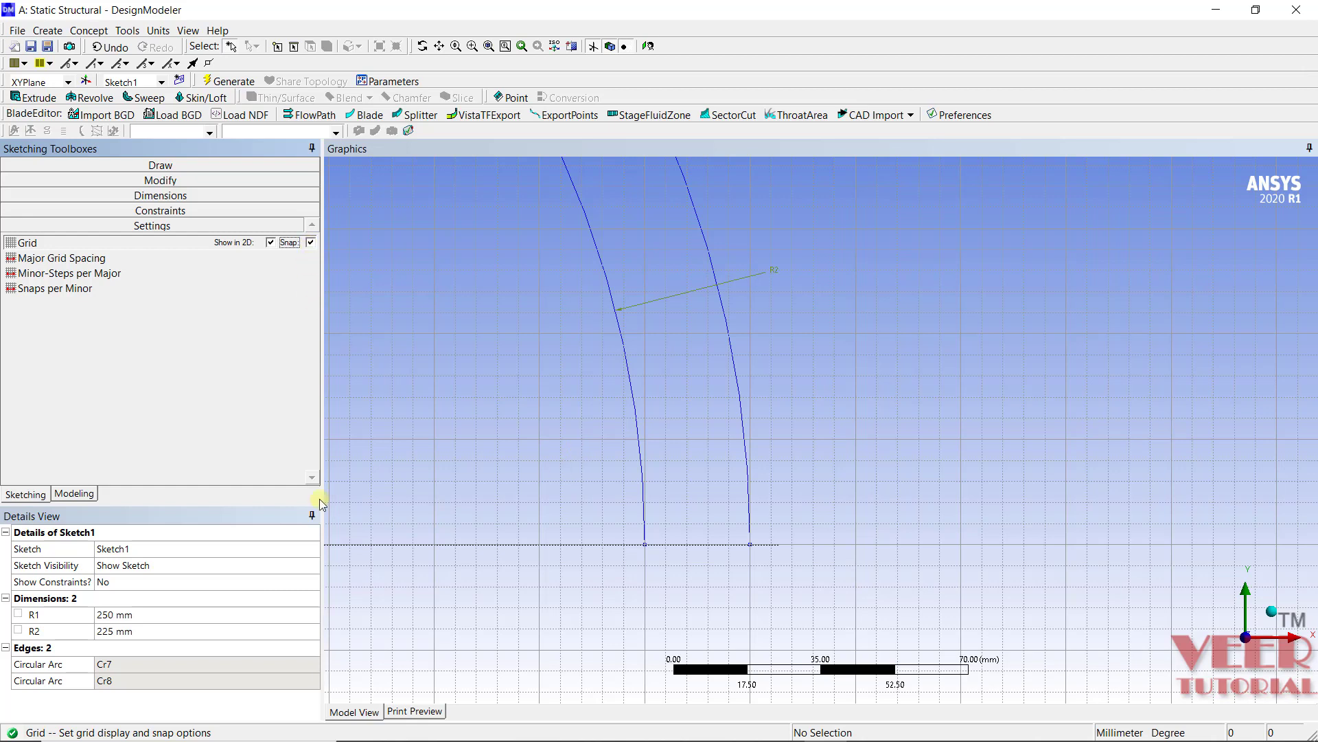
left_click(24, 496)
Draw a horizontal line joining the inner and outer arcs' bottom ends on the x-axis.
left_click(162, 166)
left_click(31, 184)
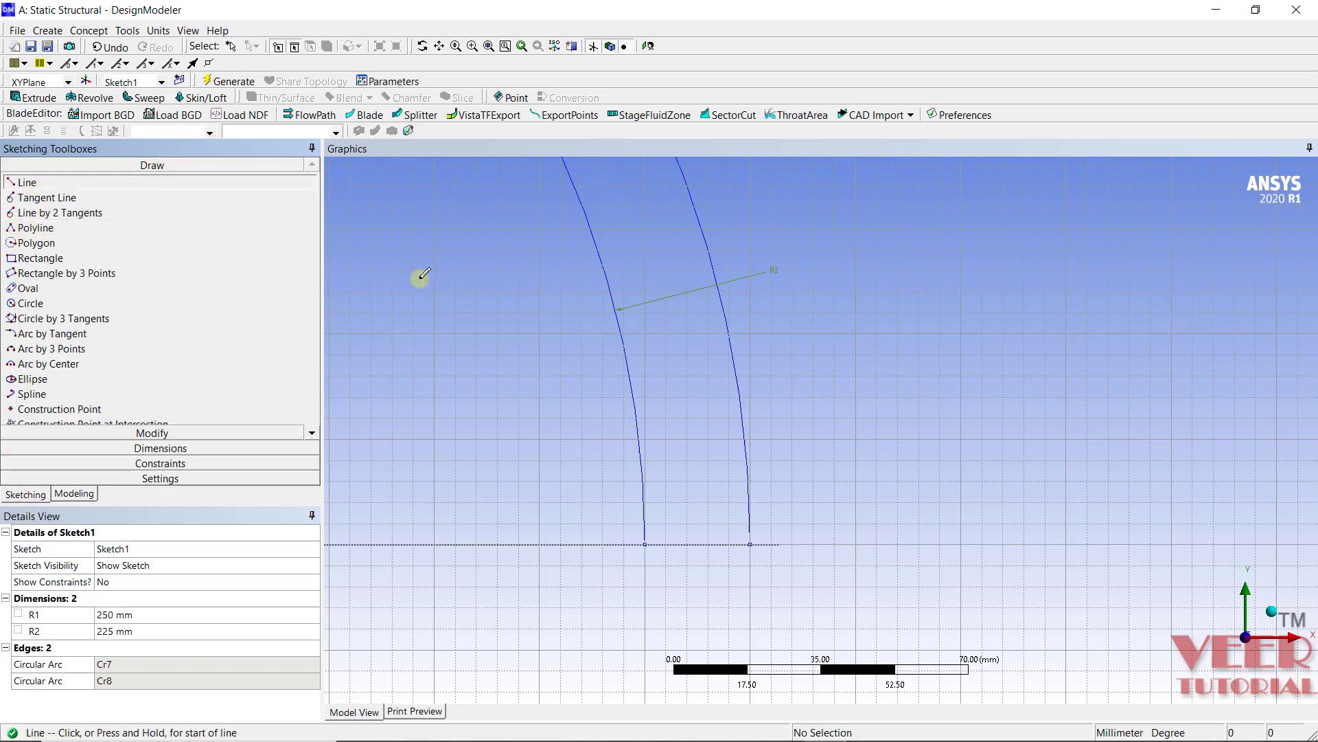
left_click(645, 544)
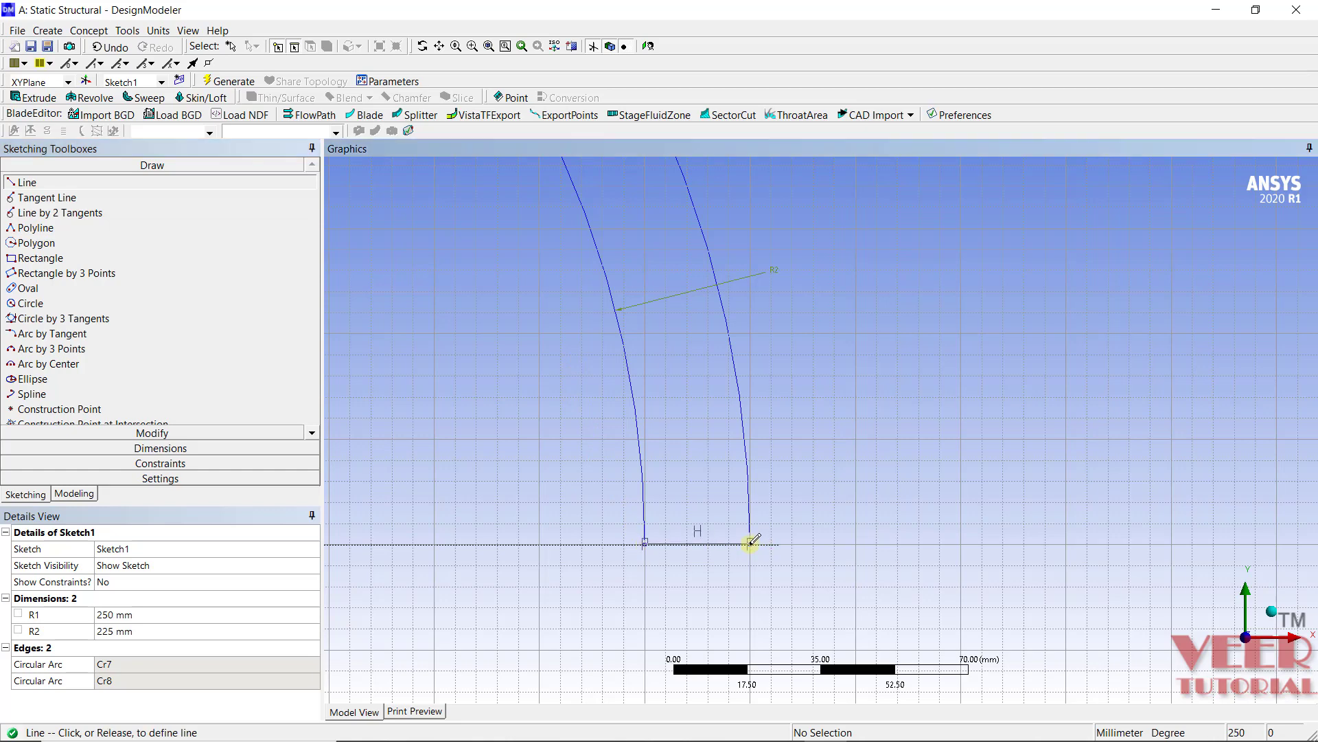
left_click(750, 544)
scroll(766, 549, "down", 5)
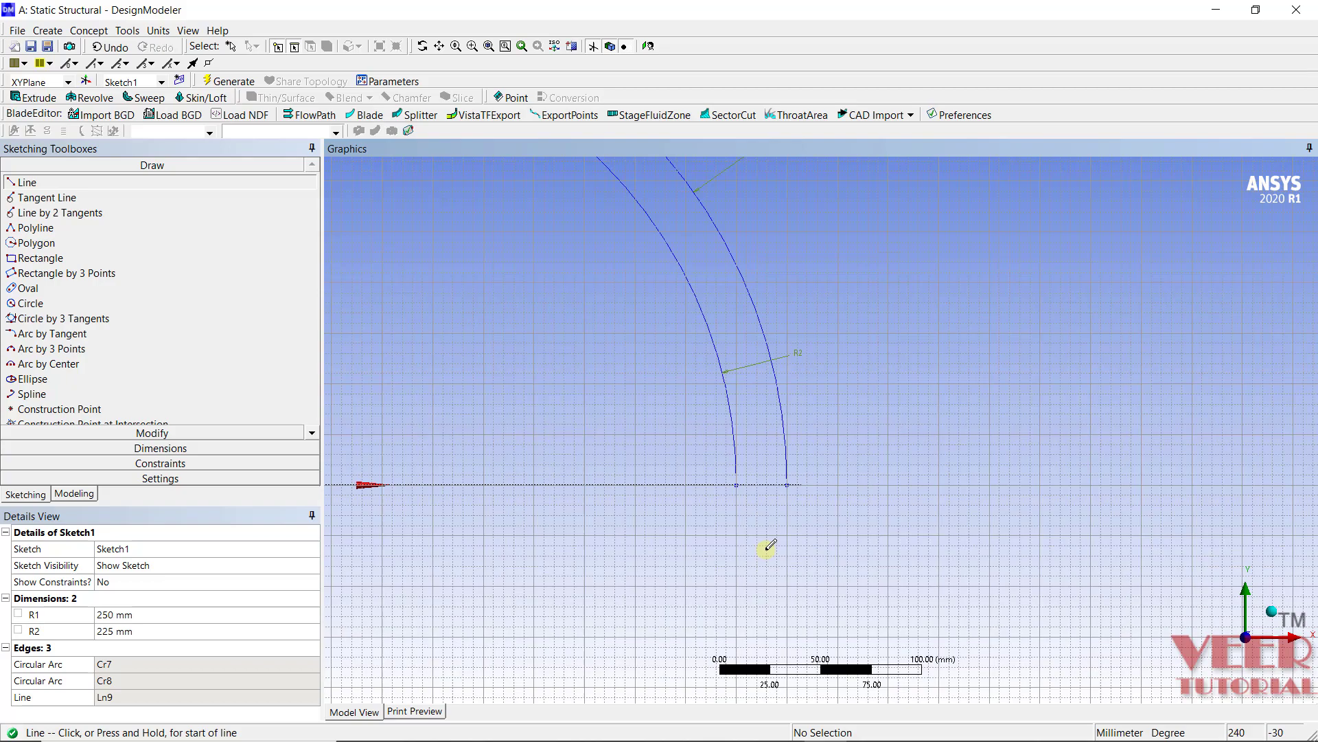
scroll(769, 561, "down", 4)
scroll(596, 193, "up", 3)
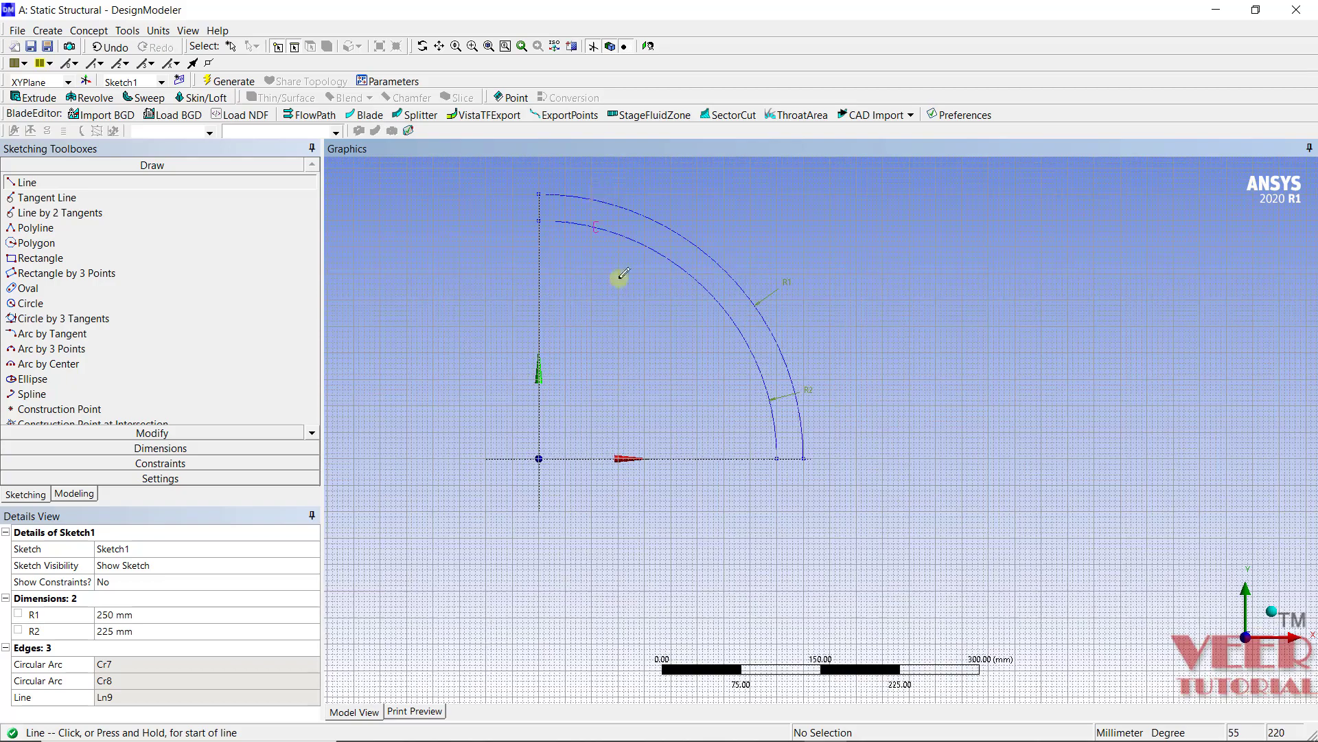
Draw a vertical line joining the inner and outer arcs' top ends on the y-axis.
left_click(438, 46)
mouse_move(581, 231)
left_mouse_down()
mouse_move(638, 455)
mouse_move(462, 474)
left_mouse_up()
scroll(439, 474, "up", 3)
left_click_drag(671, 448, 906, 394)
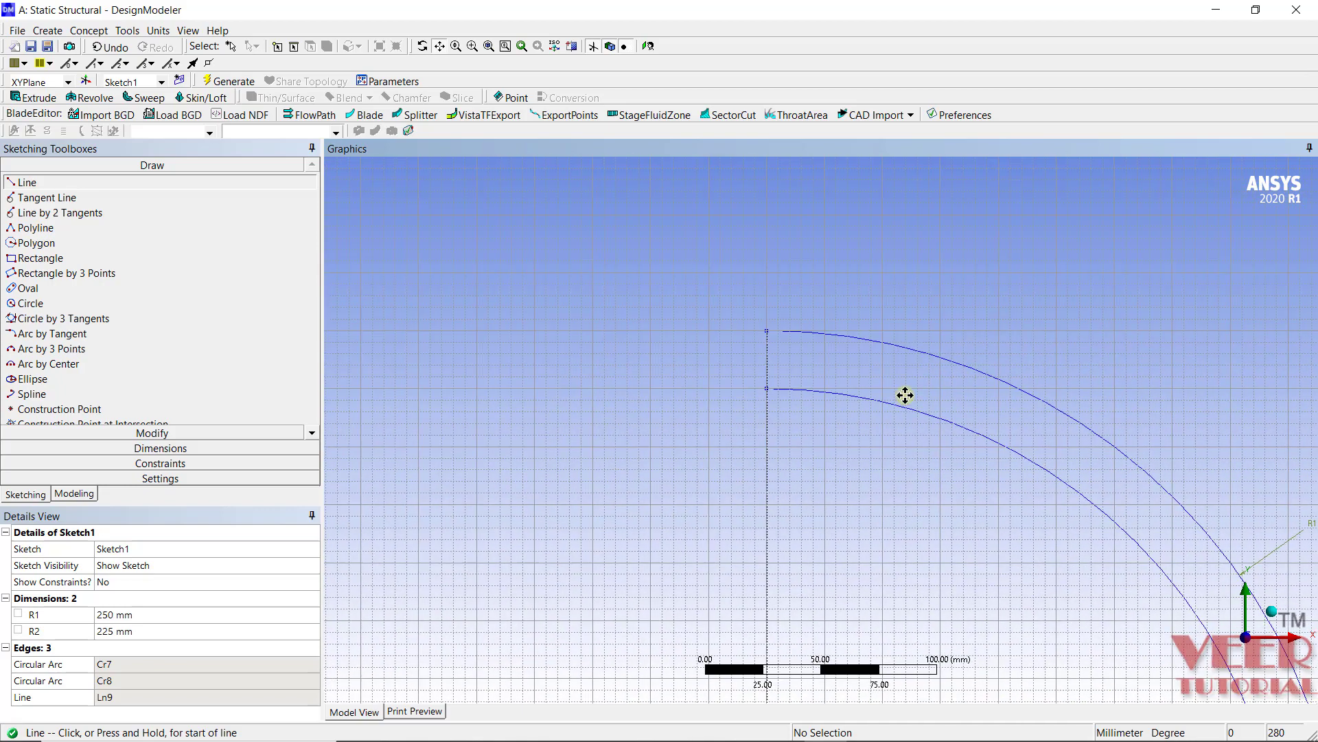
mouse_move(700, 342)
left_mouse_down()
mouse_move(808, 308)
mouse_move(679, 442)
mouse_move(609, 419)
left_mouse_up()
scroll(808, 308, "up", 2)
scroll(680, 441, "up", 2)
scroll(609, 419, "down", 1)
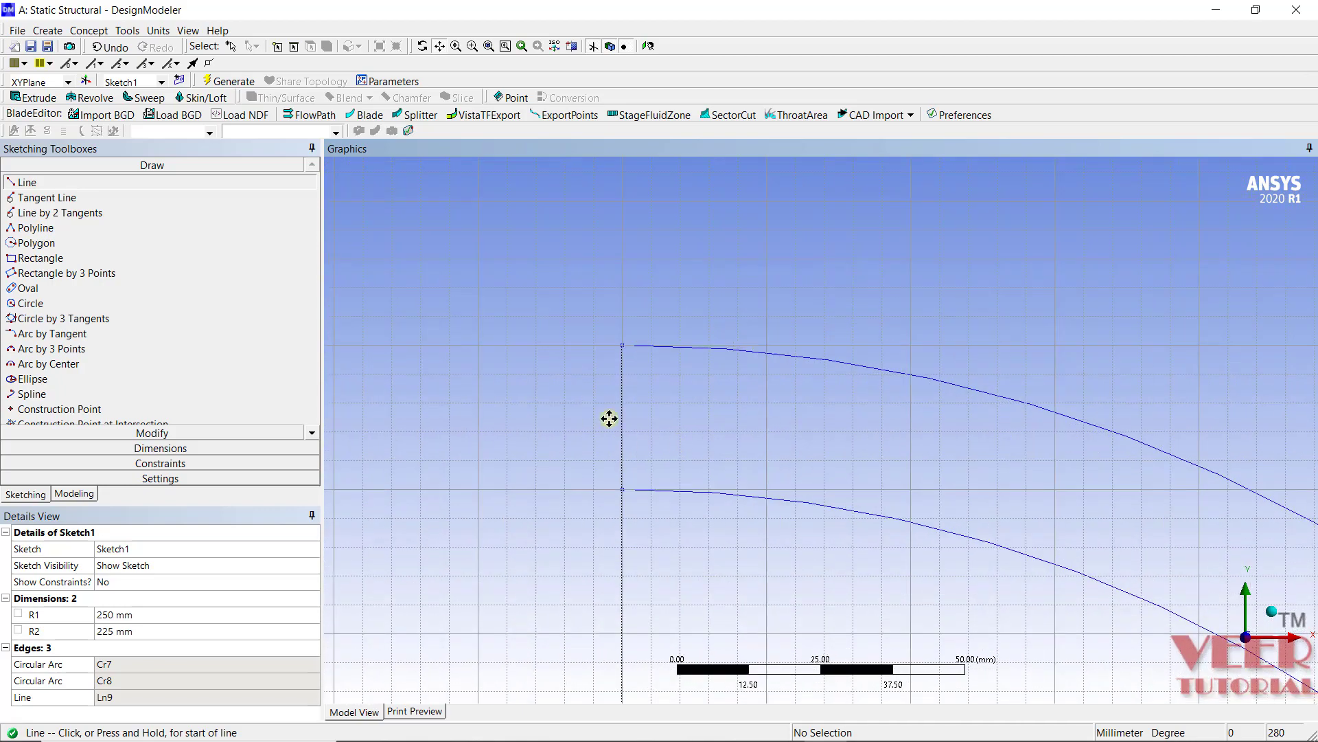
left_click(24, 182)
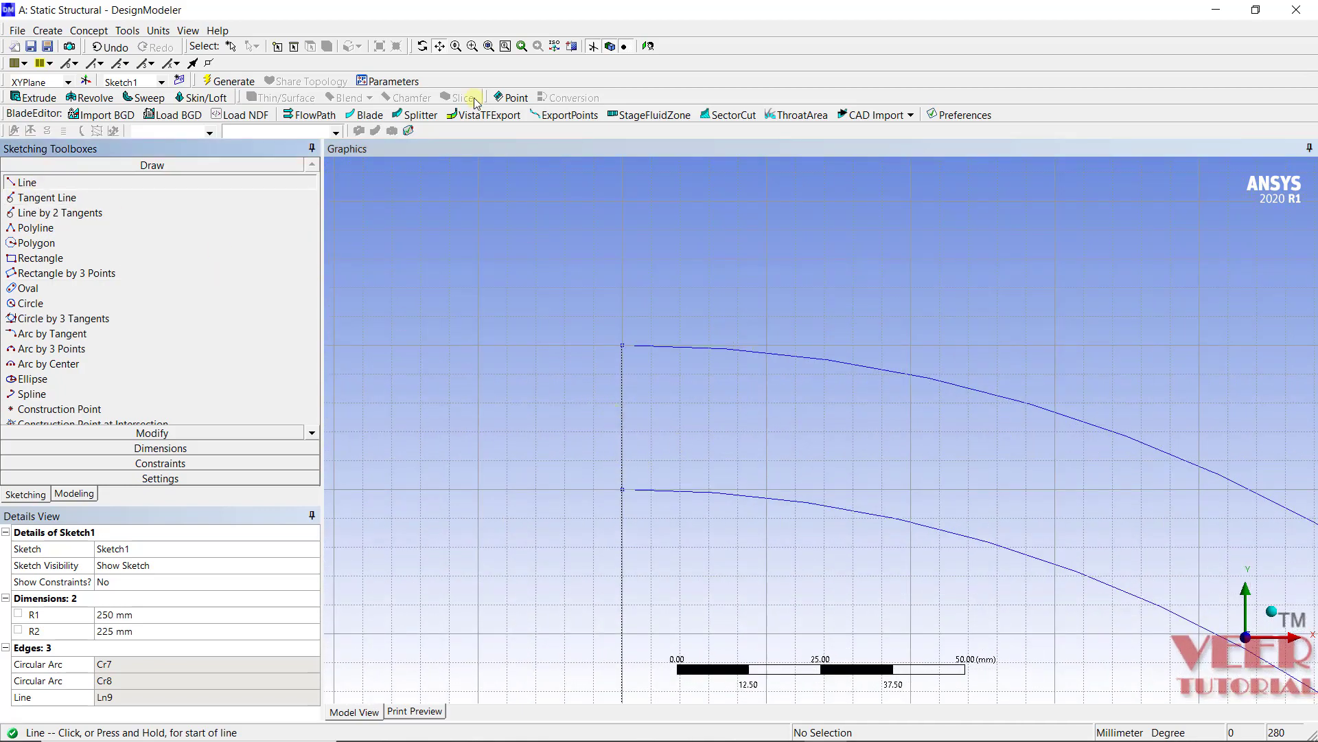
left_click(439, 47)
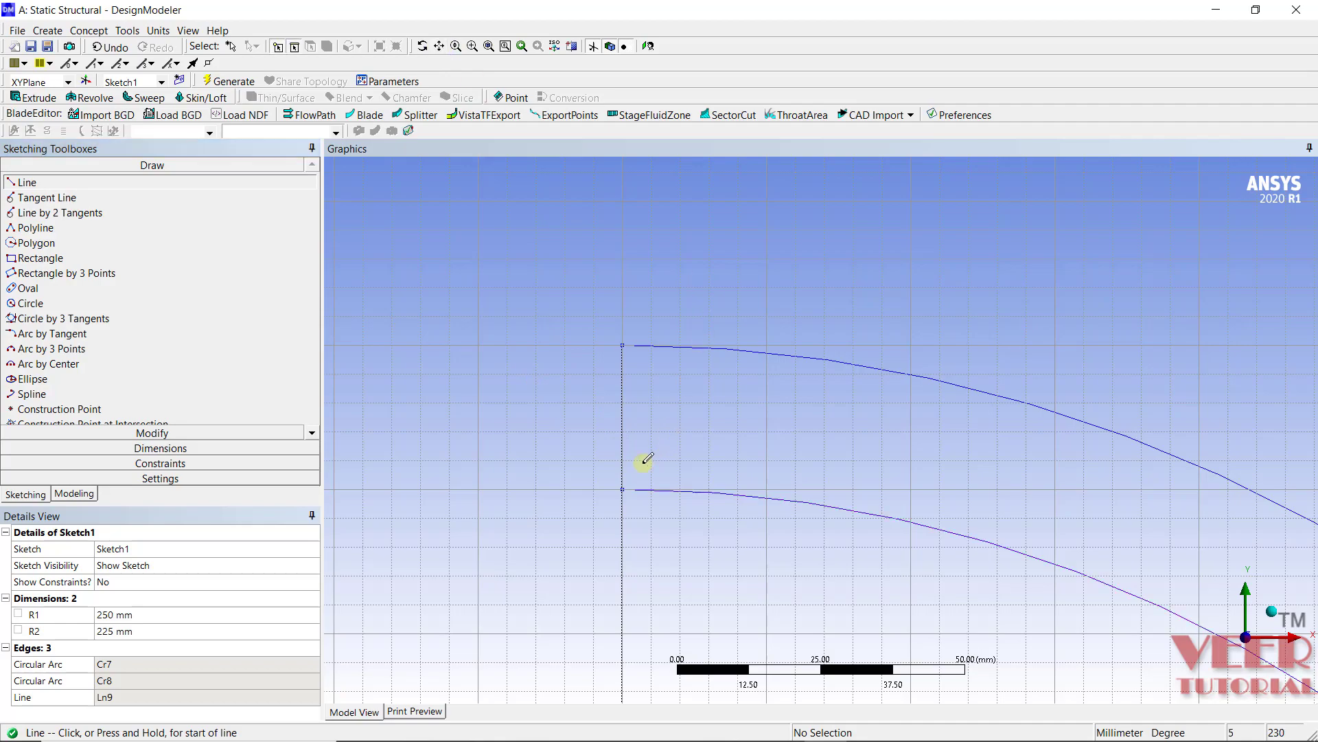
left_click(622, 489)
left_click(623, 344)
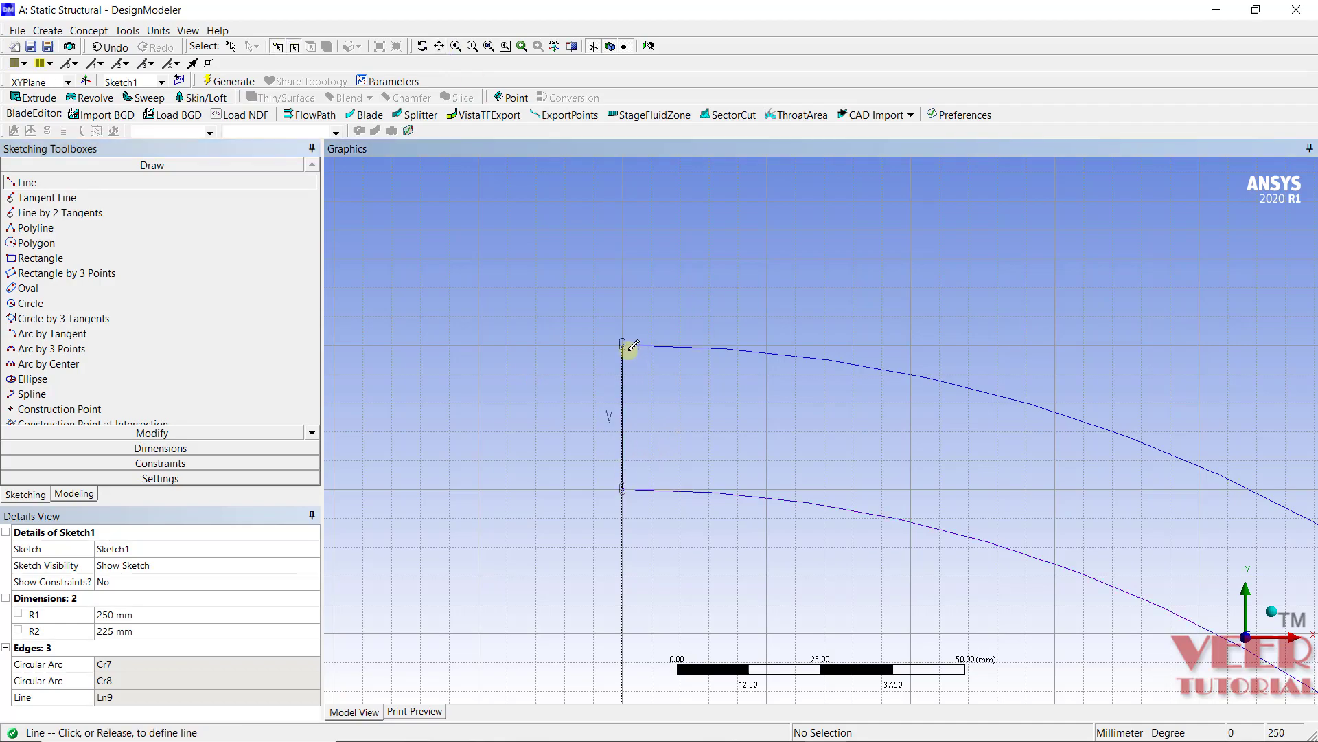
scroll(545, 265, "down", 10)
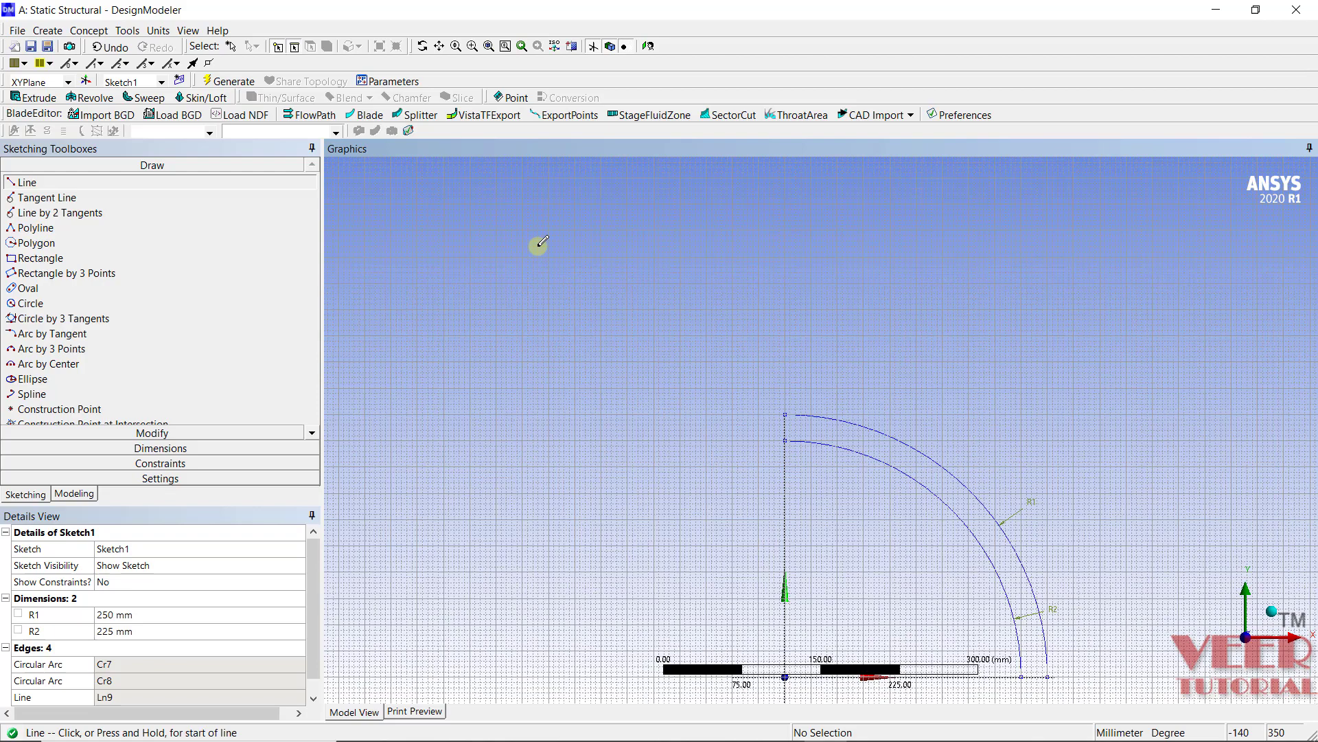
scroll(545, 215, "down", 3)
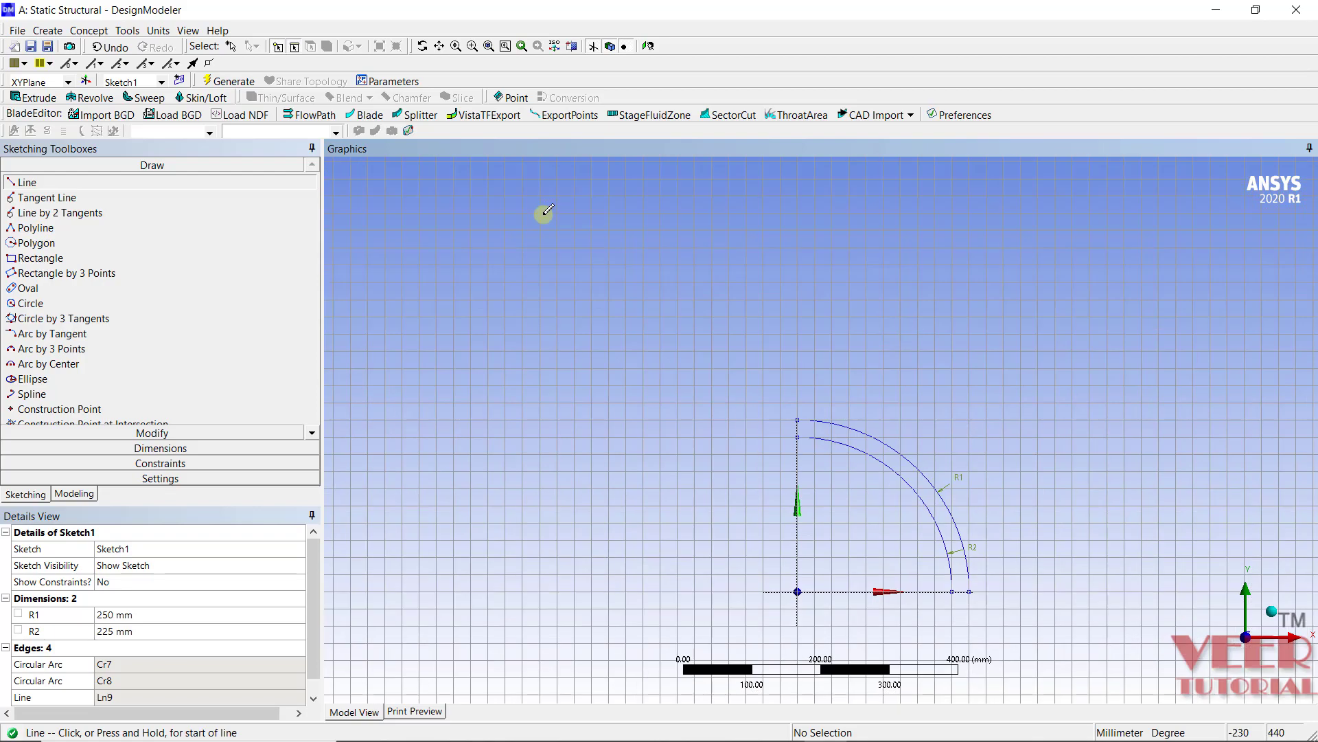
Create and generate SurfaceSk1 from Sketch1 using Surfaces From Sketches.
left_click(102, 32)
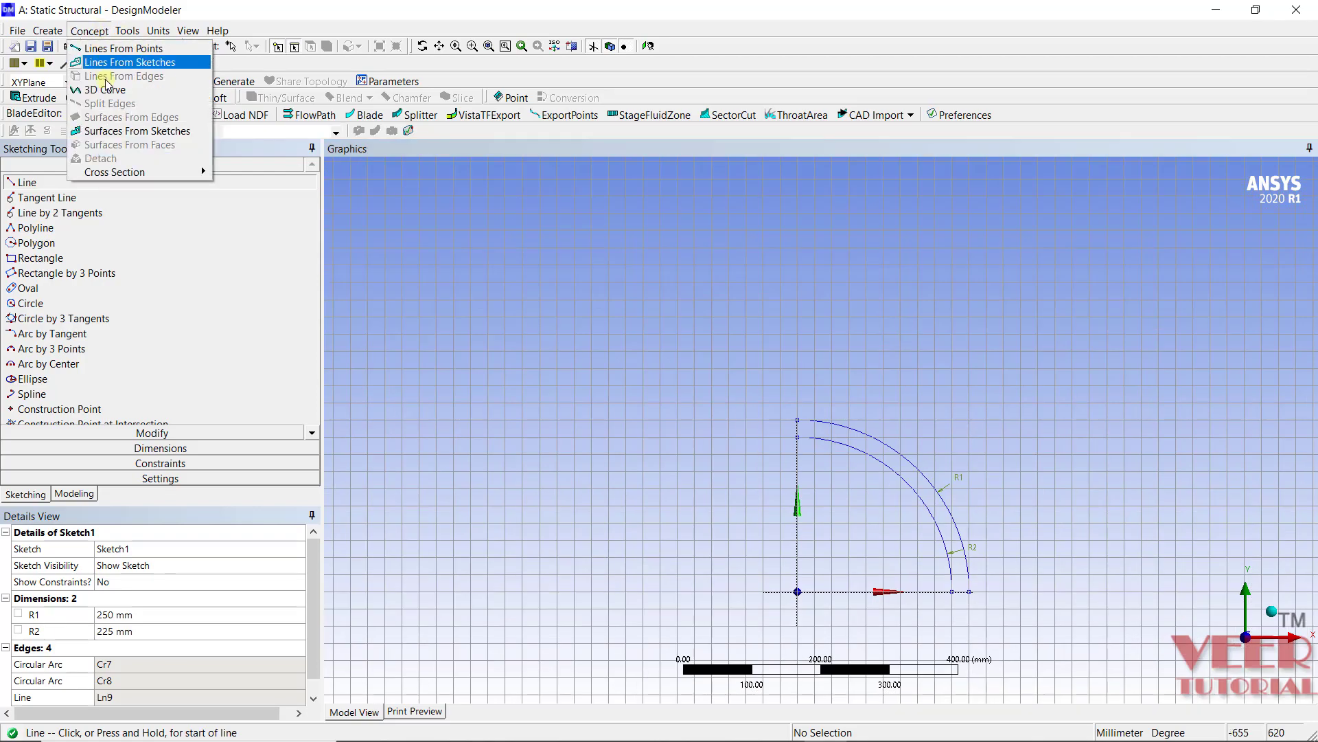
left_click(115, 131)
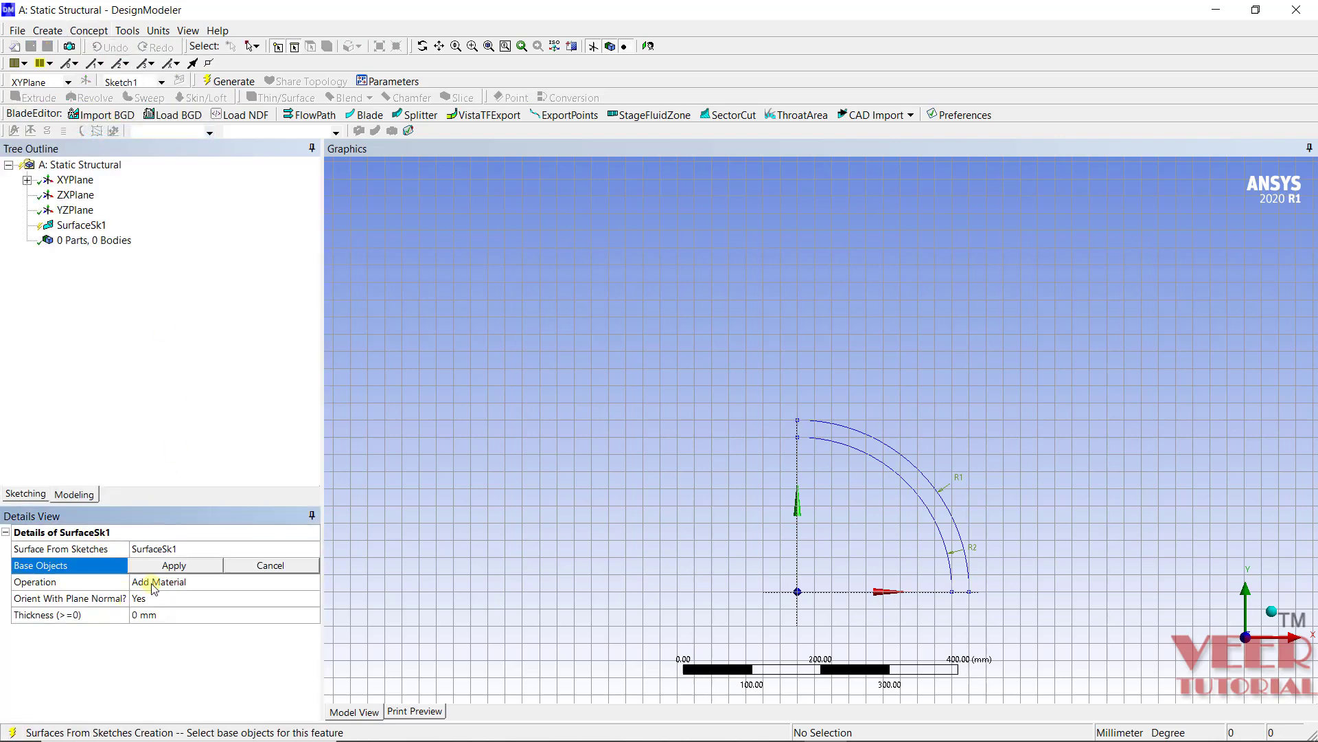
left_click(27, 180)
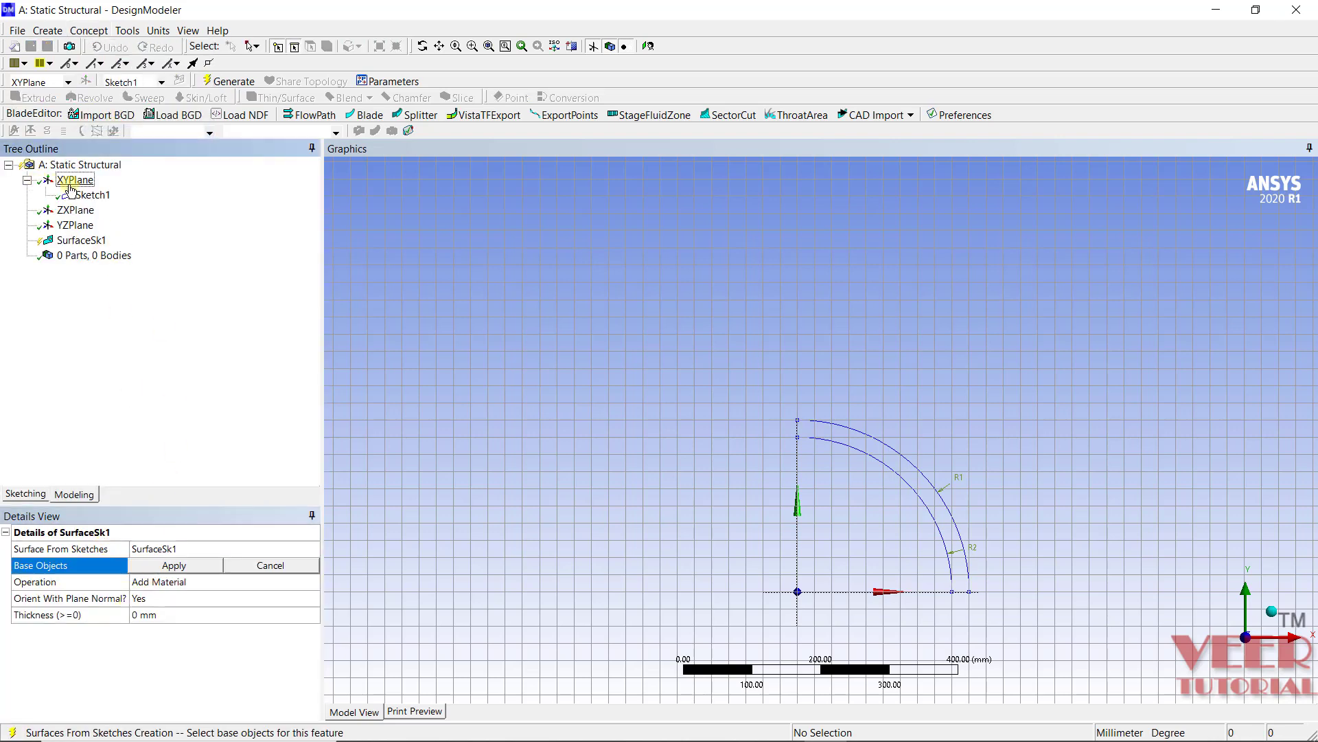
left_click(92, 195)
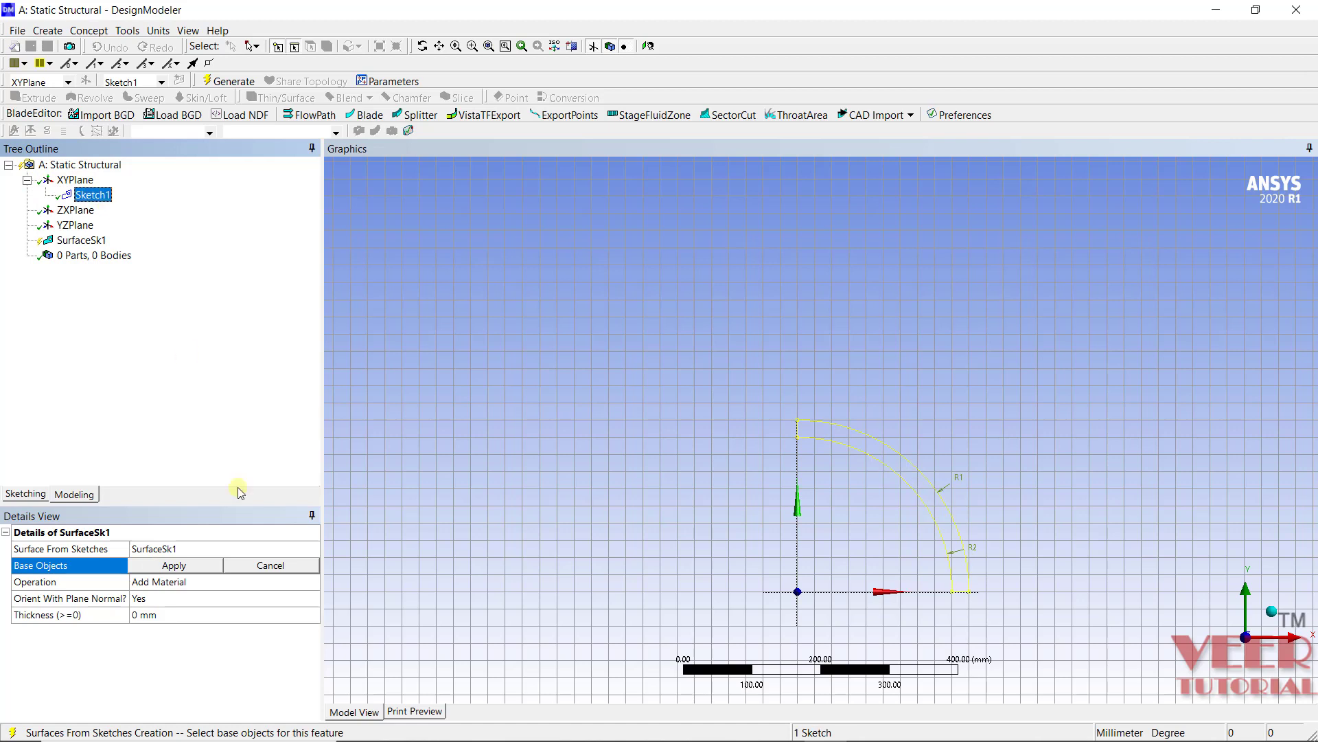
left_click(180, 567)
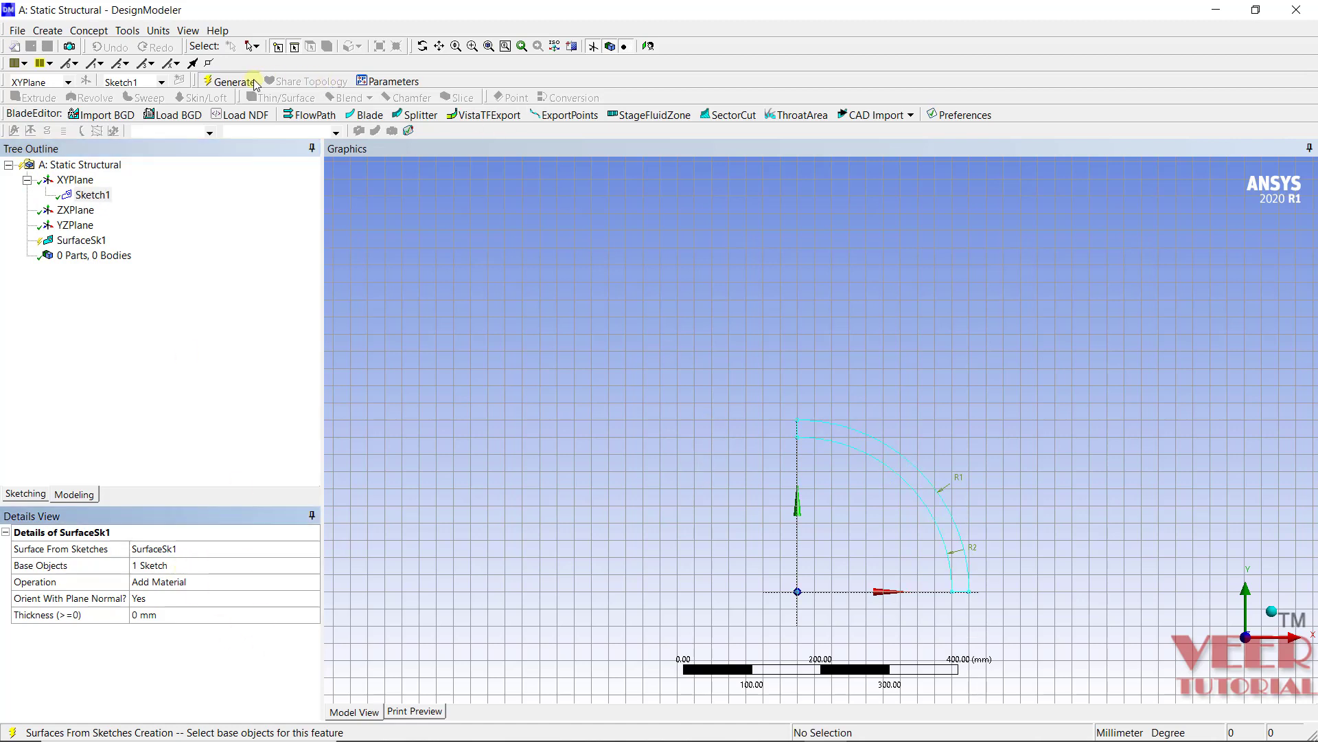
left_click(230, 81)
Hide the sketch grid and rotate the view to inspect the quarter-ring surface in 3D.
left_click(23, 493)
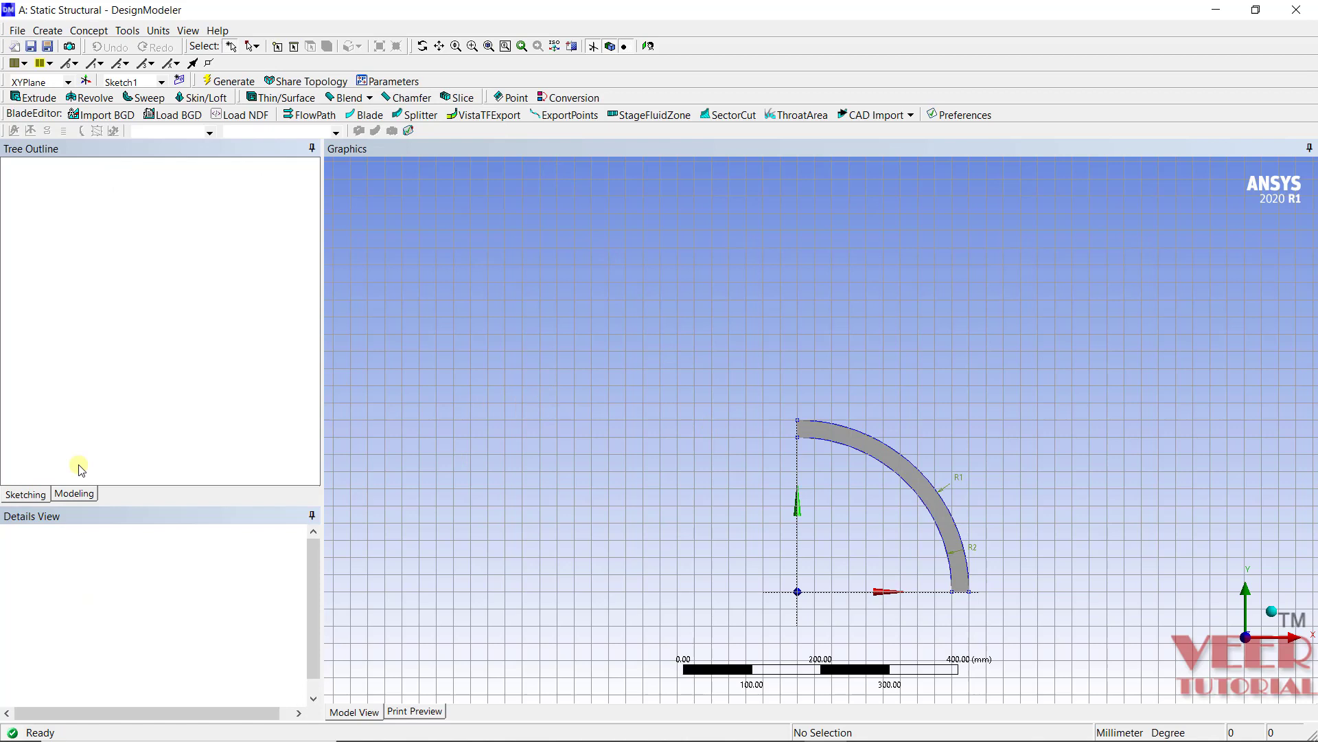
left_click(163, 480)
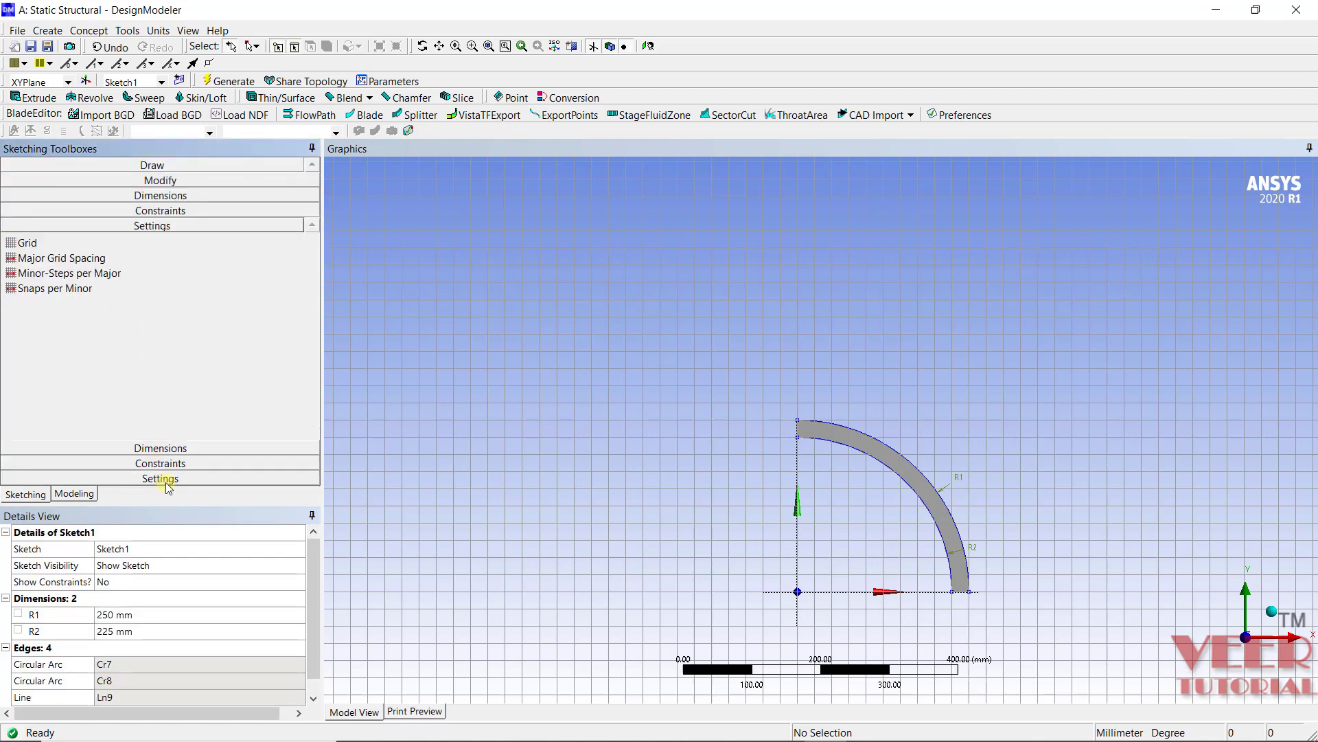
left_click(33, 244)
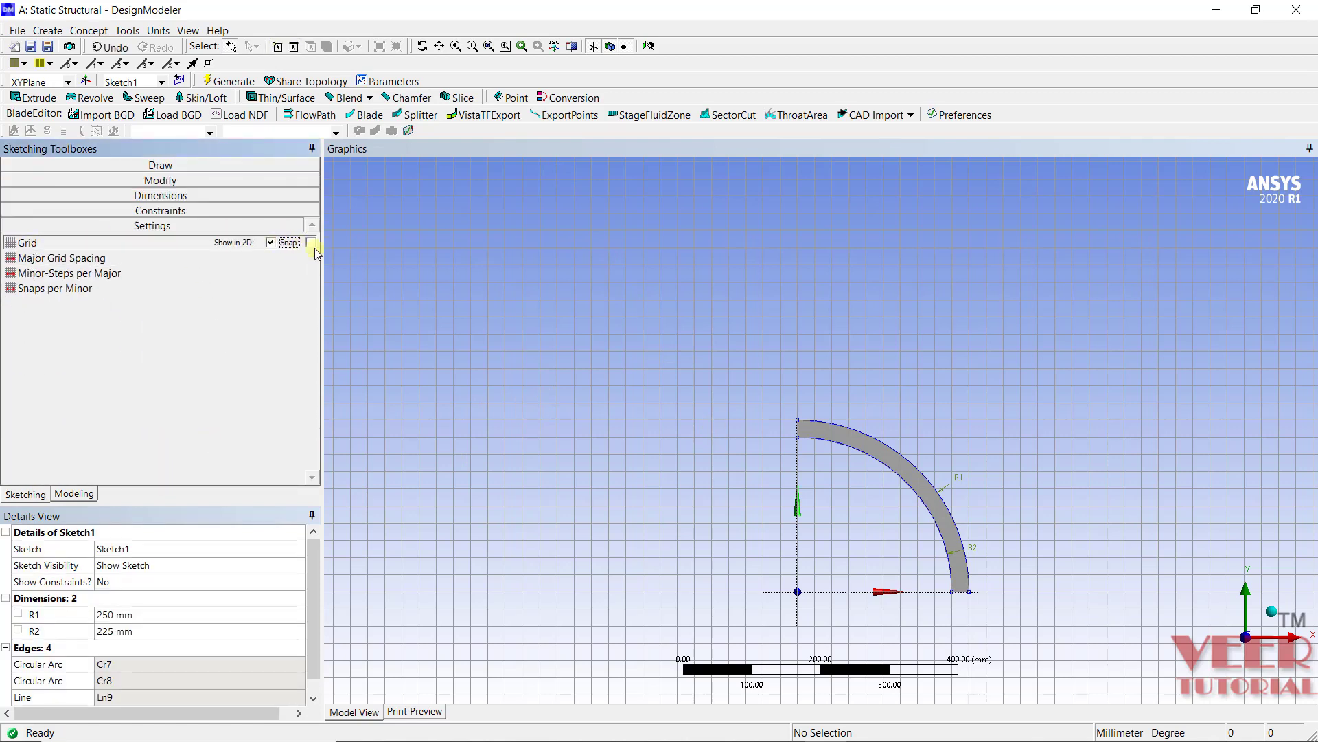
left_click(271, 242)
mouse_move(568, 339)
middle_mouse_down()
mouse_move(529, 350)
mouse_move(525, 316)
middle_mouse_up()
scroll(1018, 559, "up", 2)
middle_click_drag(1018, 559, 1041, 597)
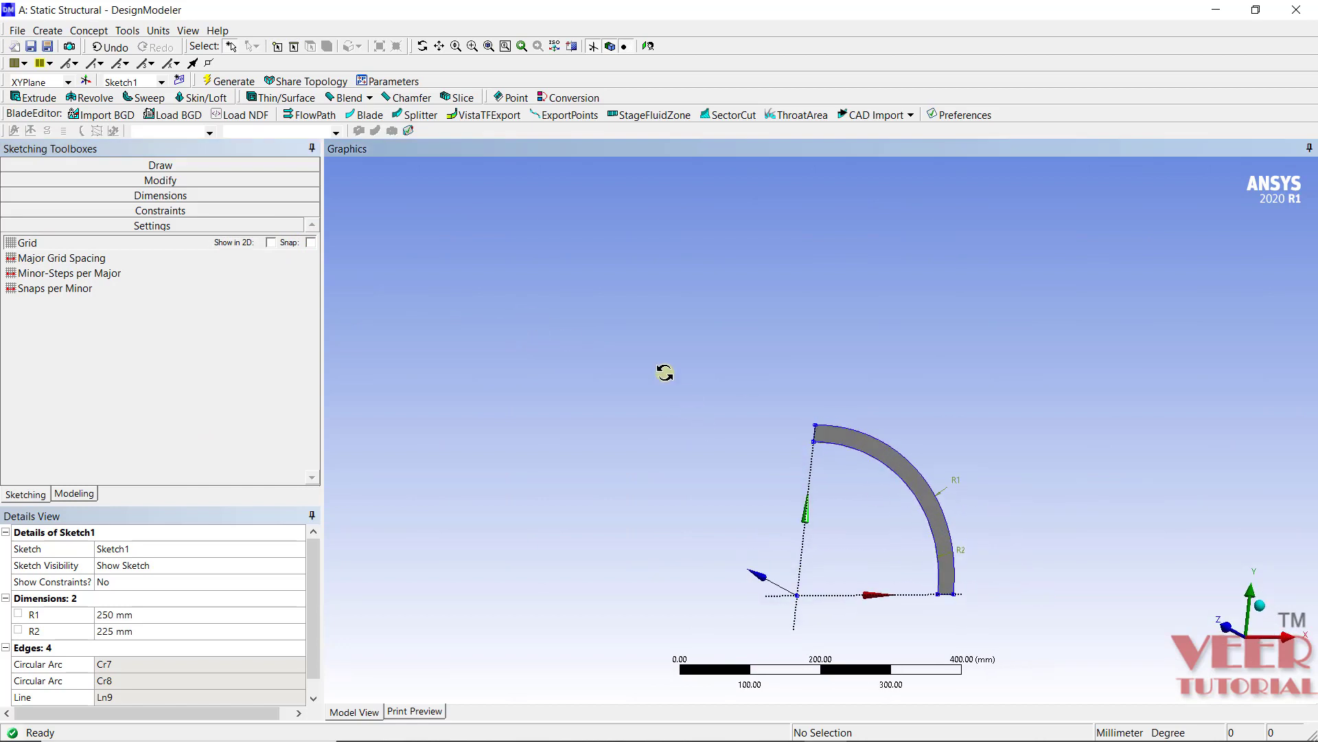
mouse_move(665, 371)
middle_mouse_down()
mouse_move(718, 491)
mouse_move(835, 456)
mouse_move(735, 371)
middle_mouse_up()
scroll(736, 370, "down", 2)
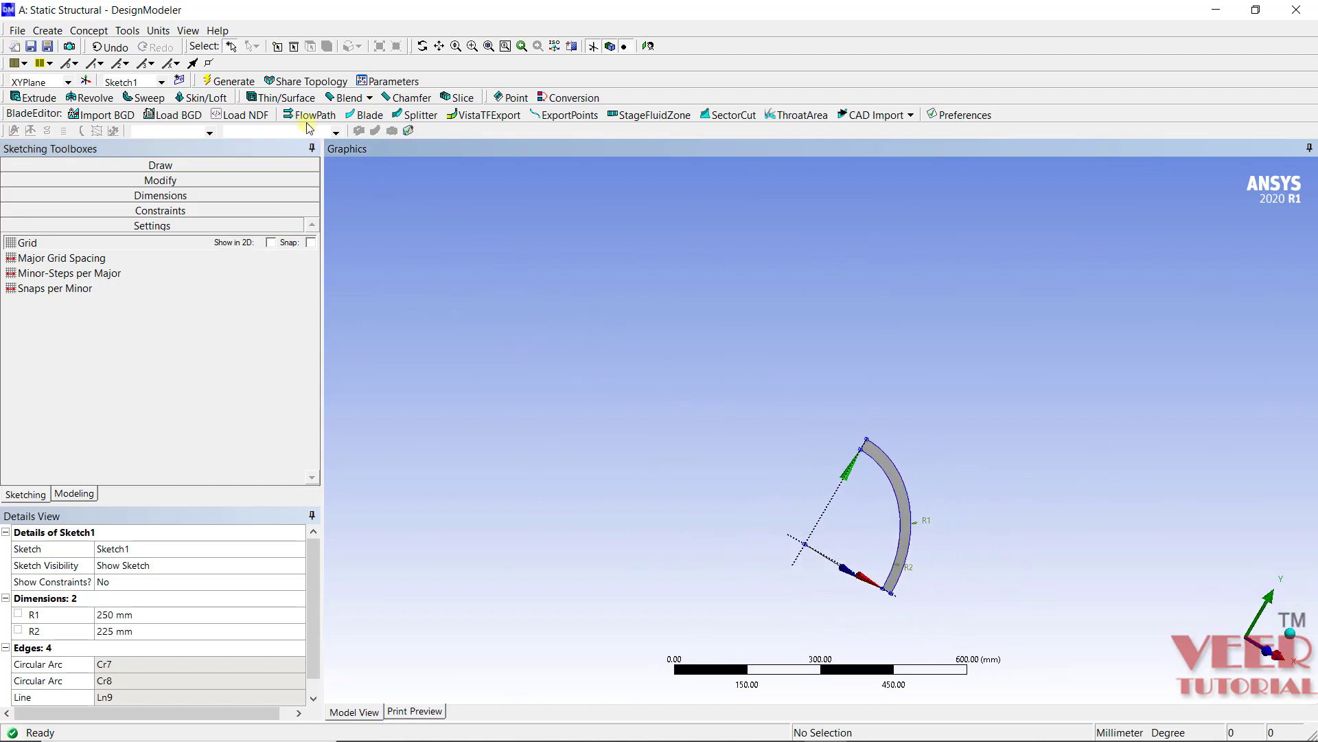
Close DesignModeler and save the Workbench project as pressure_vessel_1.
left_click(24, 32)
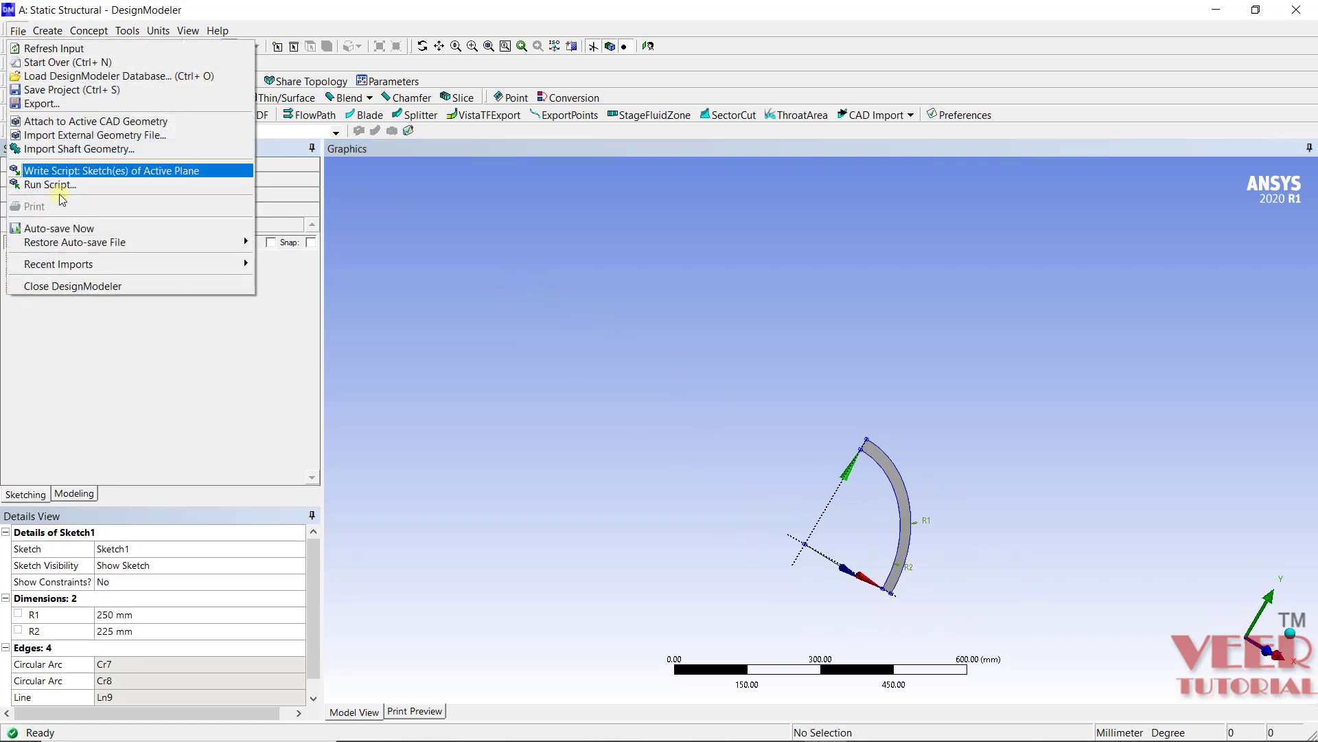
left_click(83, 289)
left_click(16, 28)
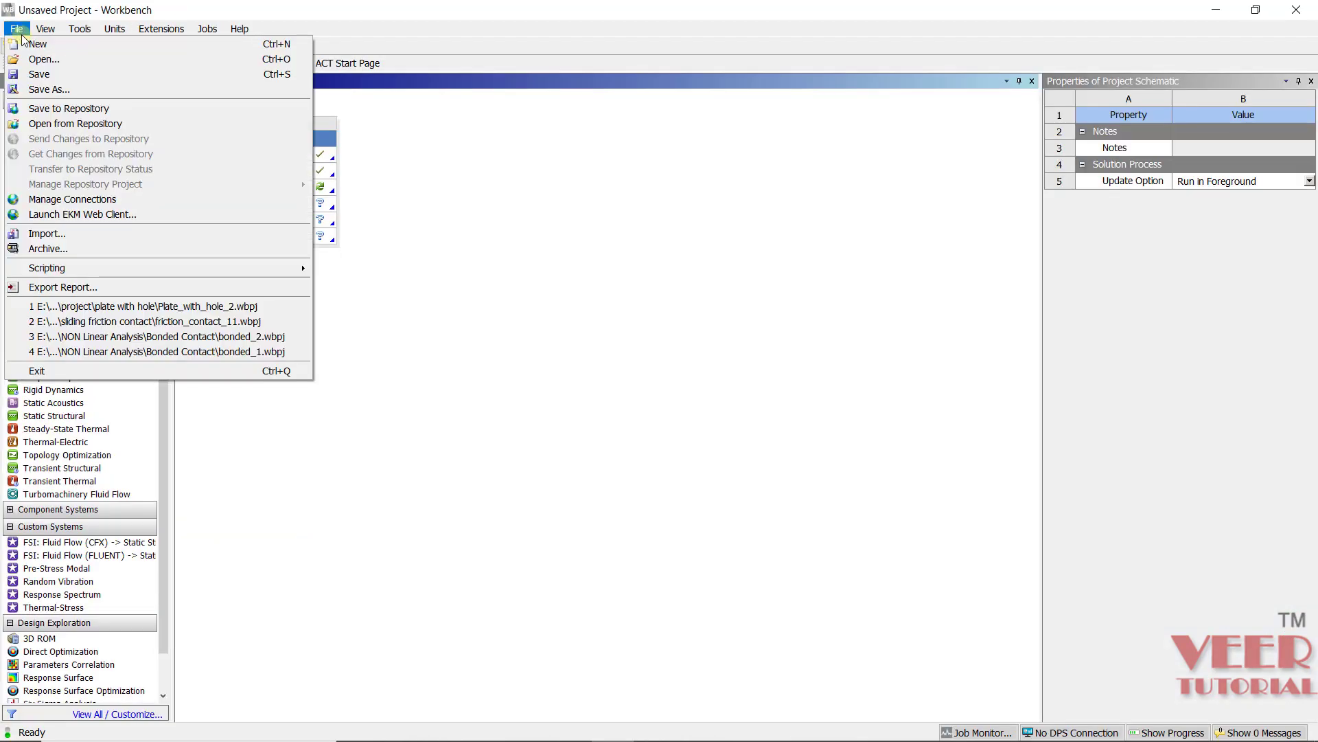
left_click(68, 90)
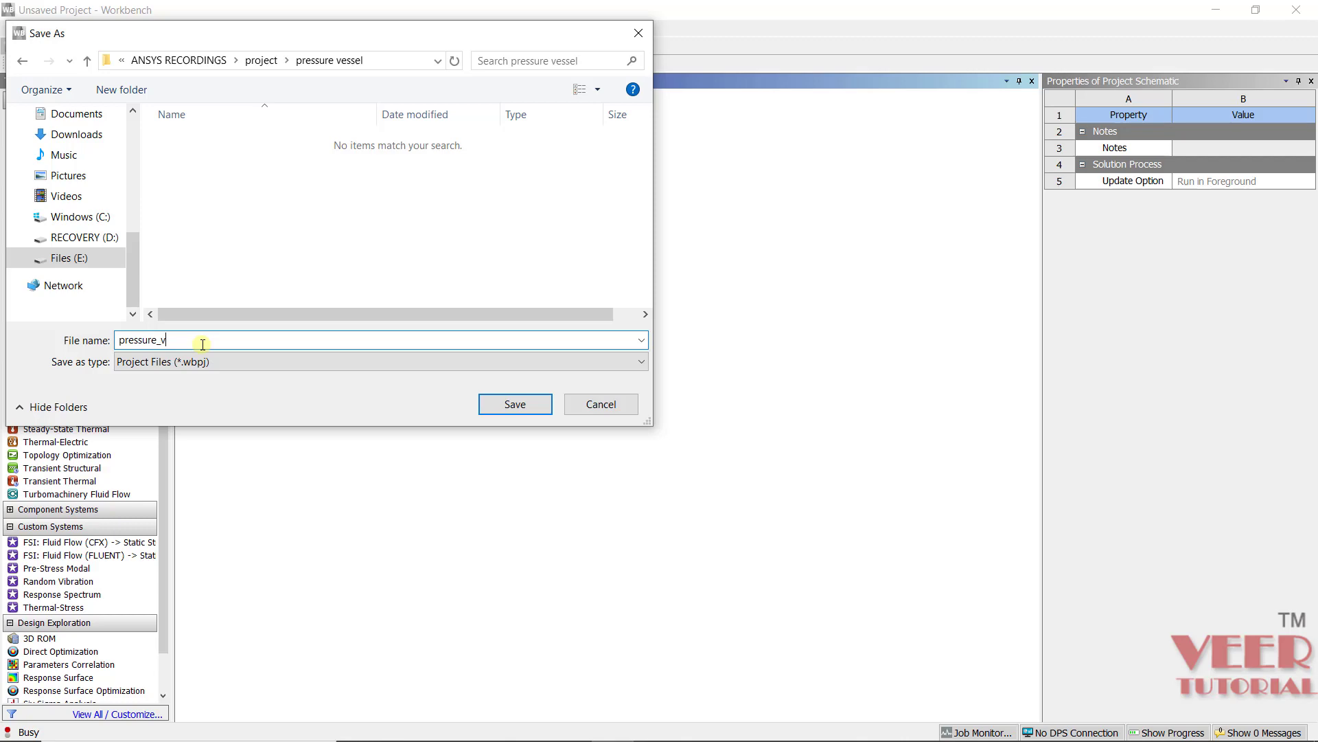
key("Return")
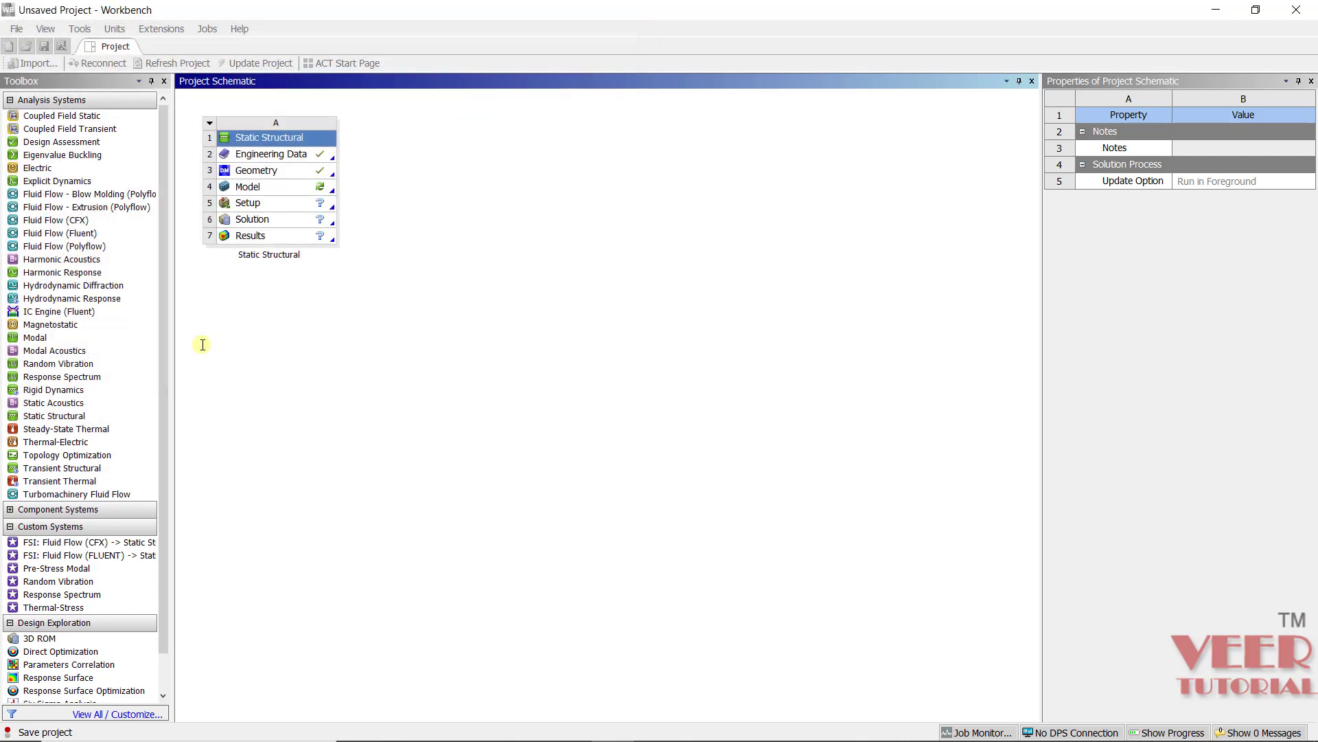